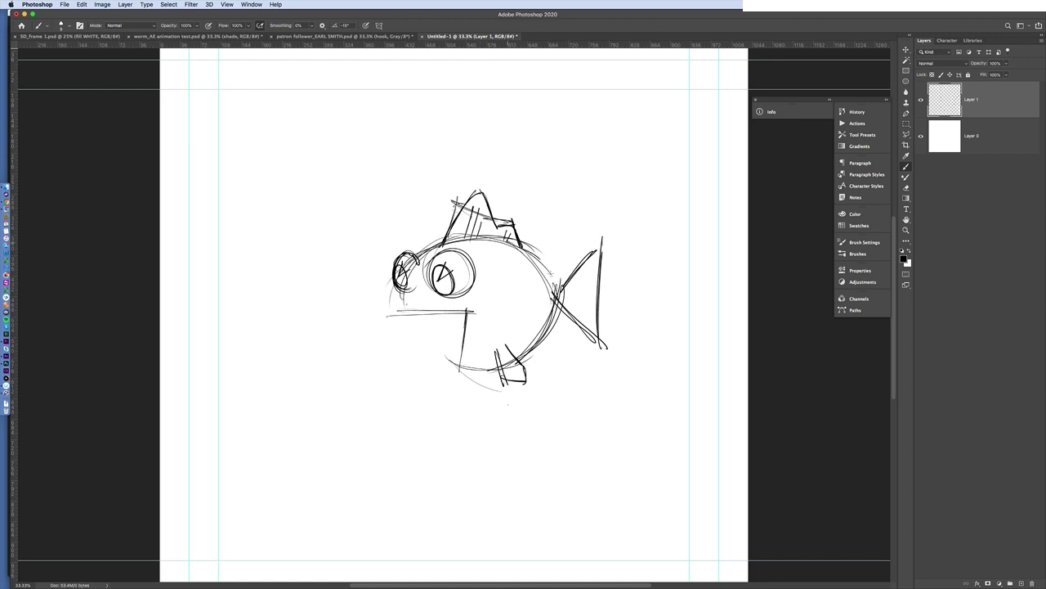
Step: Sketch the fish's blunt snout, jagged upper teeth and dropped lower jaw on the rough sketch layer
{"action": "mouse_move", "coordinate": [405, 282]}
{"action": "left_mouse_down"}
{"action": "mouse_move", "coordinate": [388, 317]}
{"action": "mouse_move", "coordinate": [472, 314]}
{"action": "left_mouse_up"}
{"action": "mouse_move", "coordinate": [467, 312]}
{"action": "left_mouse_down"}
{"action": "mouse_move", "coordinate": [458, 372]}
{"action": "mouse_move", "coordinate": [473, 377]}
{"action": "left_mouse_up"}
{"action": "mouse_move", "coordinate": [401, 316]}
{"action": "left_mouse_down"}
{"action": "mouse_move", "coordinate": [456, 317]}
{"action": "mouse_move", "coordinate": [434, 316]}
{"action": "left_mouse_up"}
{"action": "mouse_move", "coordinate": [443, 315]}
{"action": "left_mouse_down"}
{"action": "mouse_move", "coordinate": [459, 316]}
{"action": "mouse_move", "coordinate": [461, 357]}
{"action": "mouse_move", "coordinate": [438, 375]}
{"action": "left_mouse_up"}
{"action": "left_click_drag", "start_coordinate": [438, 374], "coordinate": [471, 379]}
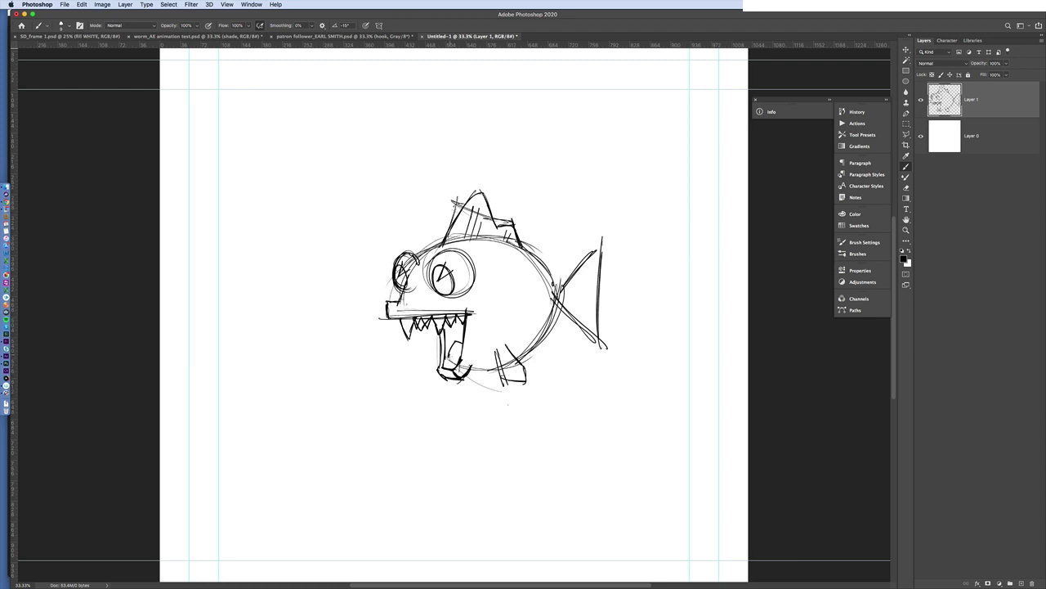
{"action": "mouse_move", "coordinate": [445, 320]}
{"action": "left_mouse_down"}
{"action": "mouse_move", "coordinate": [464, 353]}
{"action": "mouse_move", "coordinate": [466, 342]}
{"action": "left_mouse_up"}
{"action": "left_click_drag", "start_coordinate": [466, 363], "coordinate": [487, 371]}
Step: Sketch the belly curve, gill lines, squared-off tail fin with rays and far-side fin, and shade inside the mouth
{"action": "mouse_move", "coordinate": [554, 306]}
{"action": "left_mouse_down"}
{"action": "mouse_move", "coordinate": [520, 358]}
{"action": "mouse_move", "coordinate": [481, 344]}
{"action": "left_mouse_up"}
{"action": "left_click_drag", "start_coordinate": [492, 263], "coordinate": [493, 305]}
{"action": "mouse_move", "coordinate": [500, 270]}
{"action": "left_mouse_down"}
{"action": "mouse_move", "coordinate": [500, 301]}
{"action": "mouse_move", "coordinate": [610, 267]}
{"action": "left_mouse_up"}
{"action": "left_click_drag", "start_coordinate": [554, 319], "coordinate": [606, 317]}
{"action": "mouse_move", "coordinate": [607, 262]}
{"action": "left_mouse_down"}
{"action": "mouse_move", "coordinate": [604, 318]}
{"action": "mouse_move", "coordinate": [553, 292]}
{"action": "left_mouse_up"}
{"action": "left_click_drag", "start_coordinate": [583, 299], "coordinate": [552, 304]}
{"action": "mouse_move", "coordinate": [440, 351]}
{"action": "left_mouse_down"}
{"action": "mouse_move", "coordinate": [422, 368]}
{"action": "mouse_move", "coordinate": [442, 371]}
{"action": "left_mouse_up"}
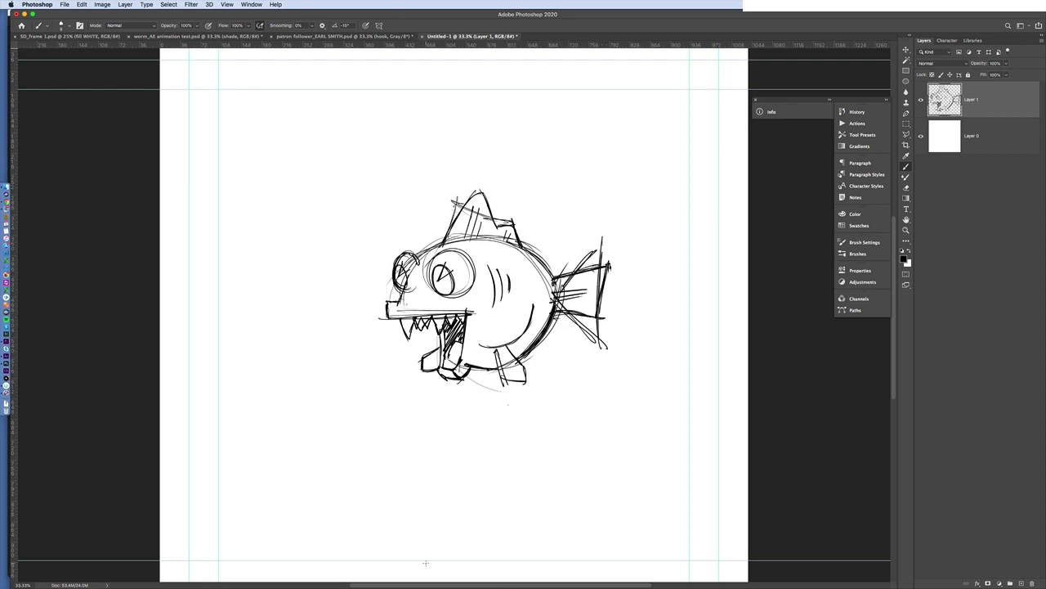
Step: Sketch a heavy brow over both eyes with eyelid lines, and thicken the snout and mouth outline
{"action": "mouse_move", "coordinate": [446, 240]}
{"action": "left_mouse_down"}
{"action": "mouse_move", "coordinate": [391, 265]}
{"action": "mouse_move", "coordinate": [481, 268]}
{"action": "left_mouse_up"}
{"action": "mouse_move", "coordinate": [389, 267]}
{"action": "left_mouse_down"}
{"action": "mouse_move", "coordinate": [427, 247]}
{"action": "mouse_move", "coordinate": [470, 258]}
{"action": "left_mouse_up"}
{"action": "left_click_drag", "start_coordinate": [396, 289], "coordinate": [406, 303]}
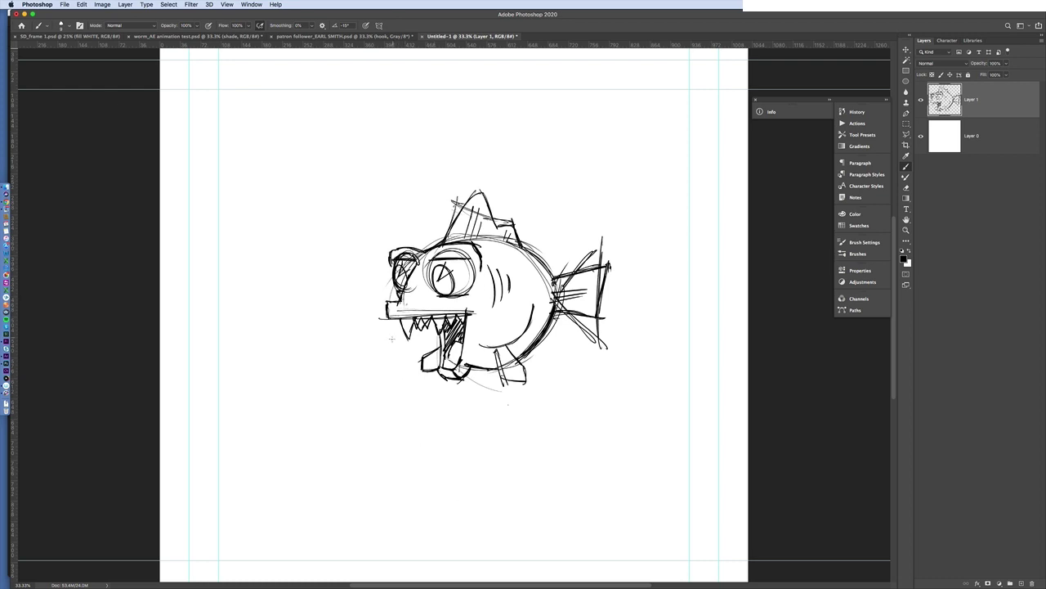
{"action": "mouse_move", "coordinate": [415, 267]}
{"action": "left_mouse_down"}
{"action": "mouse_move", "coordinate": [400, 304]}
{"action": "mouse_move", "coordinate": [410, 322]}
{"action": "mouse_move", "coordinate": [466, 314]}
{"action": "left_mouse_up"}
{"action": "left_click_drag", "start_coordinate": [466, 314], "coordinate": [459, 358]}
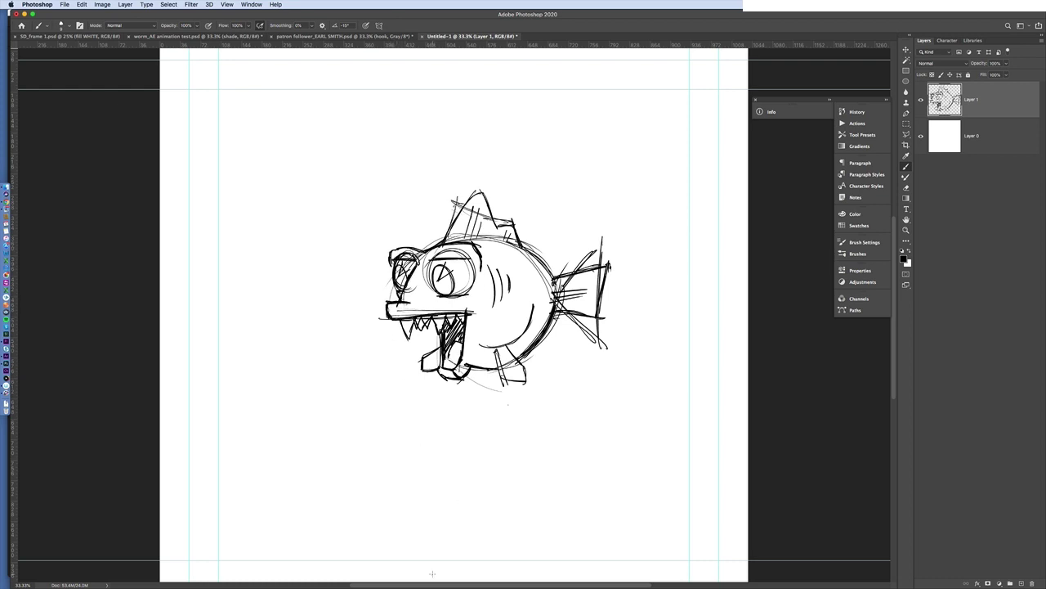
Step: Sketch a worm on a hook hanging from a long vertical fishing line in front of the fish's mouth
{"action": "mouse_move", "coordinate": [323, 101]}
{"action": "left_mouse_down"}
{"action": "mouse_move", "coordinate": [323, 346]}
{"action": "mouse_move", "coordinate": [312, 353]}
{"action": "left_mouse_up"}
{"action": "left_click_drag", "start_coordinate": [322, 312], "coordinate": [350, 303]}
{"action": "left_click_drag", "start_coordinate": [327, 335], "coordinate": [319, 381]}
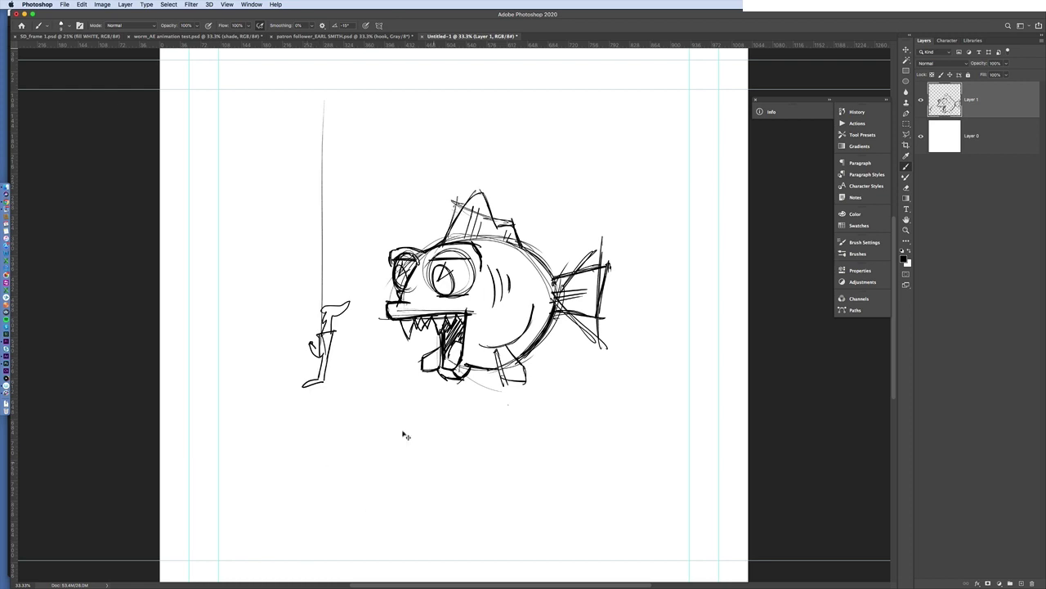
Step: Select the hooked worm with its line and move it closer to the fish and slightly lower
{"action": "key", "text": "m"}
{"action": "left_click_drag", "start_coordinate": [274, 80], "coordinate": [363, 411]}
{"action": "key", "text": "v"}
{"action": "left_click_drag", "start_coordinate": [332, 301], "coordinate": [365, 340]}
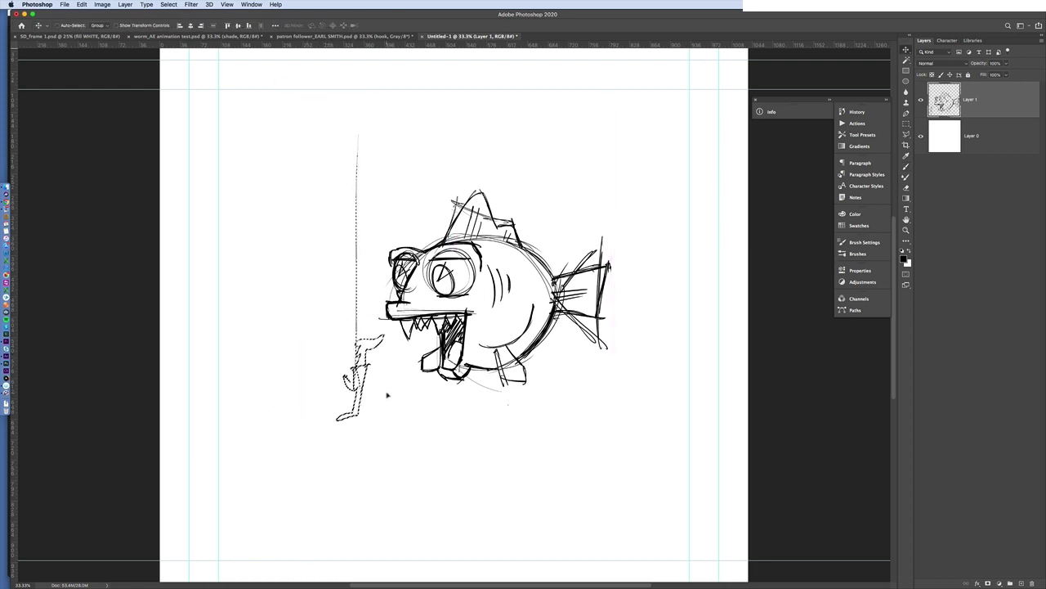
Step: Add a new layer named "fish body" and lower the opacity of the rough sketch layer, Layer 1, for tracing
{"action": "left_click", "coordinate": [1021, 582]}
{"action": "double_click", "coordinate": [971, 100]}
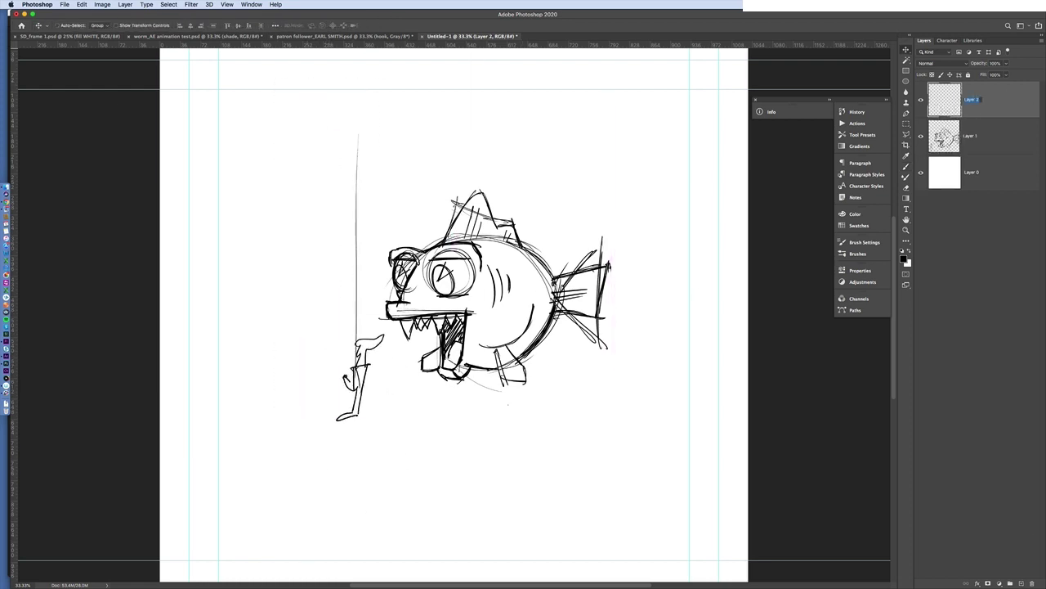
{"action": "type", "text": "fish body"}
{"action": "key", "text": "Return"}
{"action": "left_click", "coordinate": [854, 4]}
{"action": "left_click", "coordinate": [885, 30]}
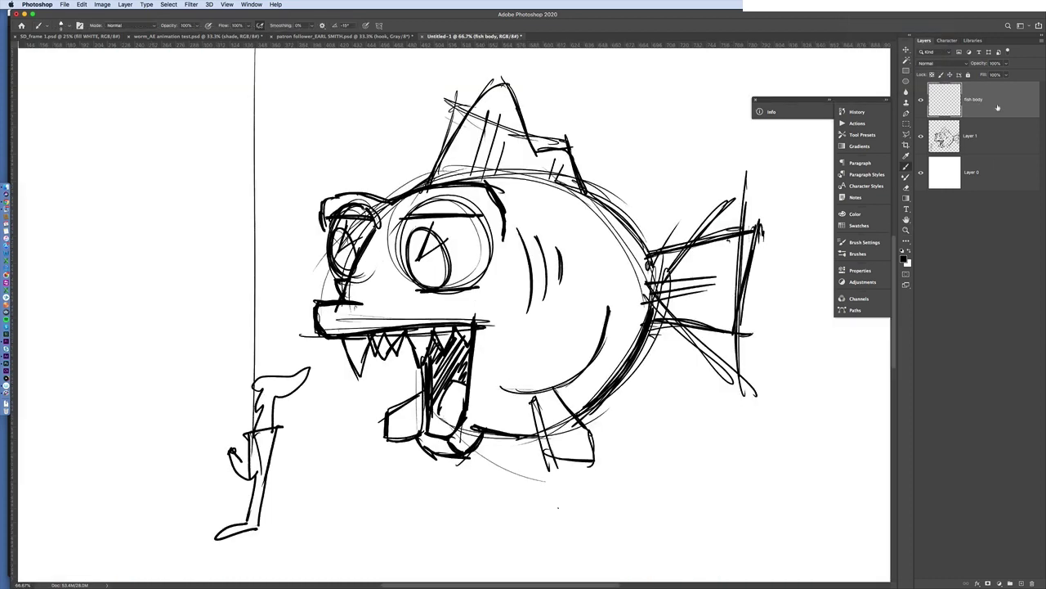
{"action": "left_click", "coordinate": [995, 136]}
{"action": "left_click_drag", "start_coordinate": [1007, 64], "coordinate": [982, 77]}
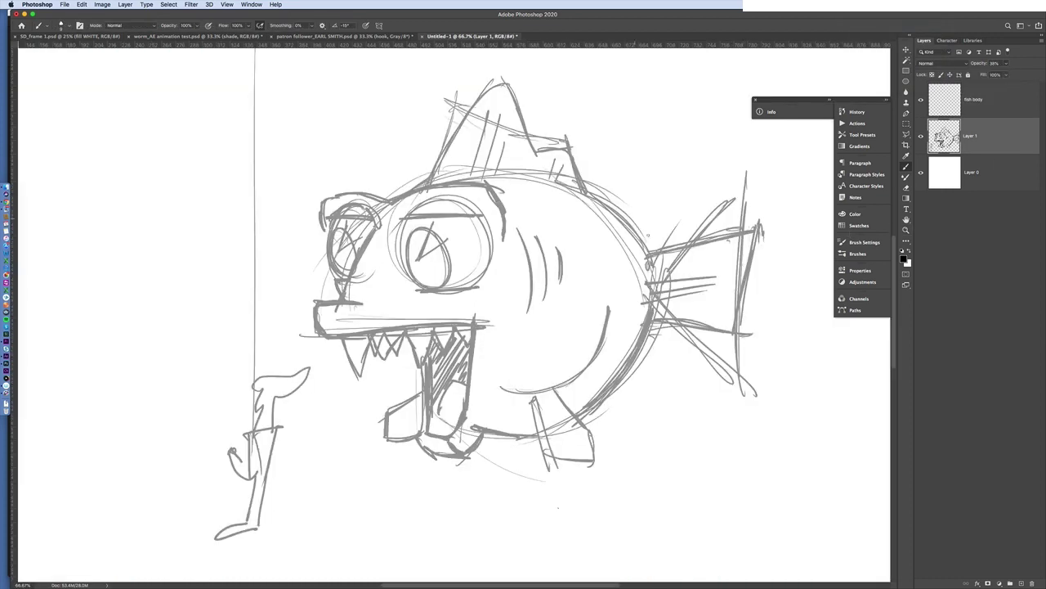
Step: Ink the fish's back, forehead and belly contour on the fish body layer, adding short curved marks at the lower rear
{"action": "mouse_move", "coordinate": [650, 256]}
{"action": "left_mouse_down"}
{"action": "mouse_move", "coordinate": [528, 177]}
{"action": "mouse_move", "coordinate": [435, 184]}
{"action": "mouse_move", "coordinate": [500, 175]}
{"action": "mouse_move", "coordinate": [344, 284]}
{"action": "mouse_move", "coordinate": [339, 314]}
{"action": "left_mouse_up"}
{"action": "left_click", "coordinate": [990, 101]}
{"action": "mouse_move", "coordinate": [466, 425]}
{"action": "left_mouse_down"}
{"action": "mouse_move", "coordinate": [500, 433]}
{"action": "mouse_move", "coordinate": [649, 320]}
{"action": "mouse_move", "coordinate": [654, 301]}
{"action": "left_mouse_up"}
{"action": "mouse_move", "coordinate": [466, 427]}
{"action": "left_mouse_down"}
{"action": "mouse_move", "coordinate": [609, 361]}
{"action": "mouse_move", "coordinate": [657, 308]}
{"action": "mouse_move", "coordinate": [633, 358]}
{"action": "mouse_move", "coordinate": [513, 436]}
{"action": "mouse_move", "coordinate": [467, 426]}
{"action": "left_mouse_up"}
{"action": "mouse_move", "coordinate": [606, 376]}
{"action": "left_mouse_down"}
{"action": "mouse_move", "coordinate": [656, 319]}
{"action": "mouse_move", "coordinate": [560, 421]}
{"action": "mouse_move", "coordinate": [469, 426]}
{"action": "left_mouse_up"}
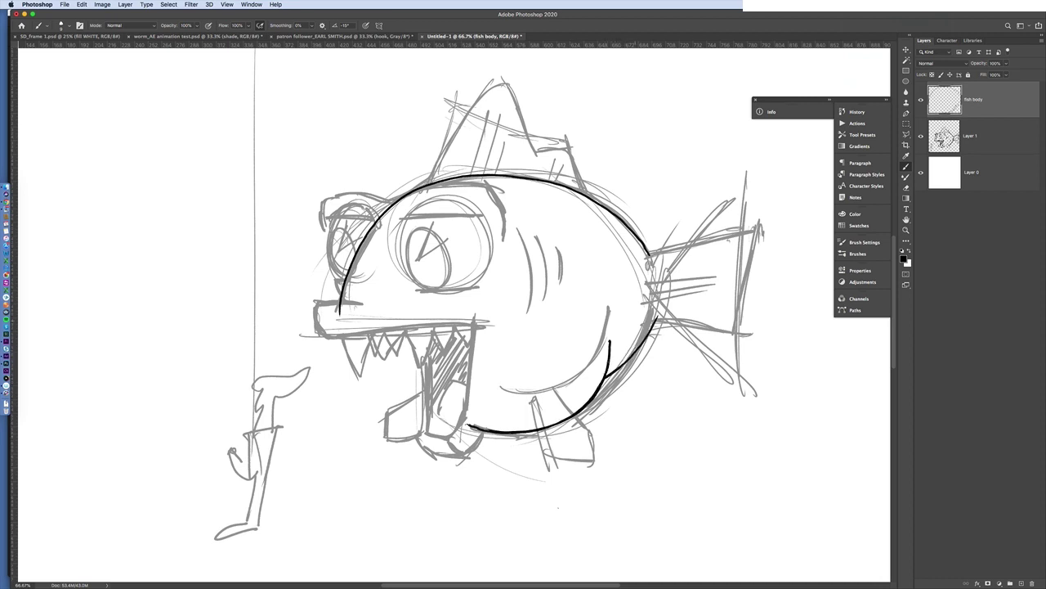
{"action": "left_click_drag", "start_coordinate": [624, 347], "coordinate": [596, 392]}
{"action": "left_click_drag", "start_coordinate": [656, 318], "coordinate": [619, 365]}
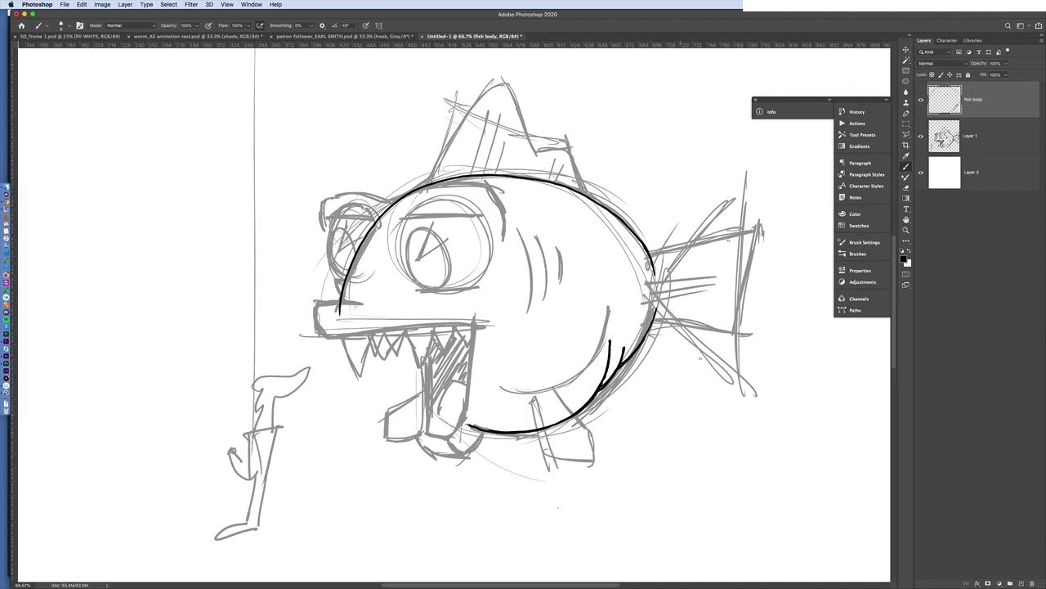
Step: Undo the tail stroke on the body layer and ink the tail fin on a new layer named "tail"
{"action": "left_click_drag", "start_coordinate": [646, 247], "coordinate": [735, 202]}
{"action": "key", "text": "super+z"}
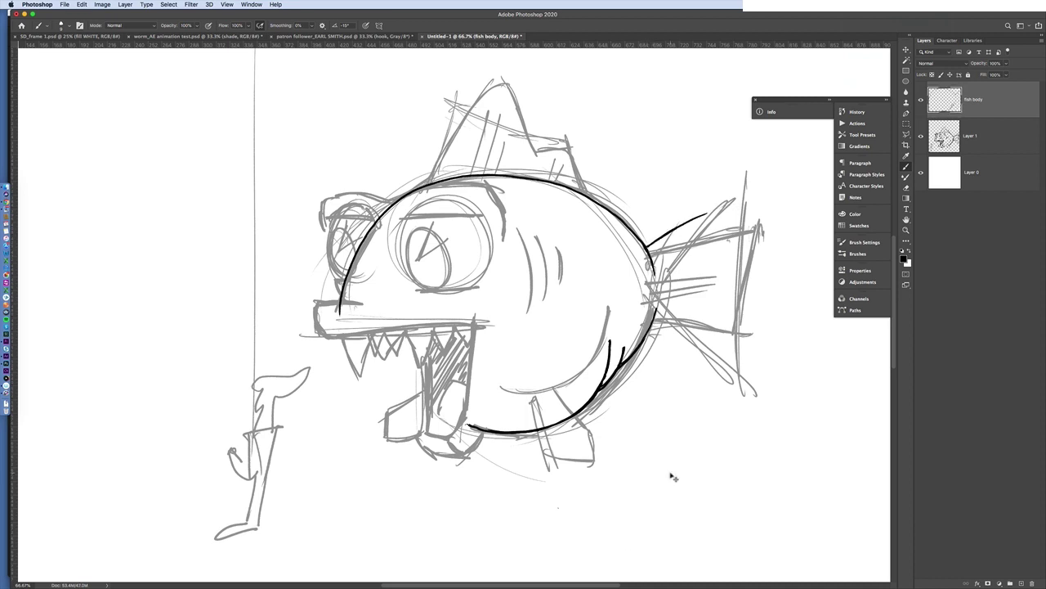
{"action": "left_click", "coordinate": [1021, 583]}
{"action": "double_click", "coordinate": [973, 101]}
{"action": "type", "text": "tail"}
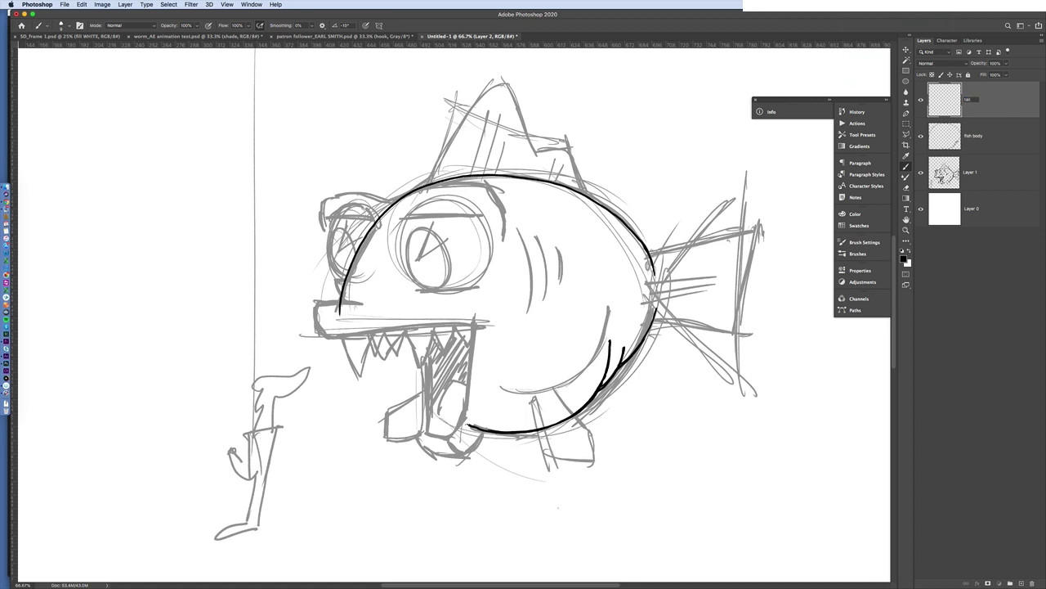
{"action": "key", "text": "Return"}
{"action": "mouse_move", "coordinate": [649, 252]}
{"action": "left_mouse_down"}
{"action": "mouse_move", "coordinate": [728, 222]}
{"action": "mouse_move", "coordinate": [724, 324]}
{"action": "left_mouse_up"}
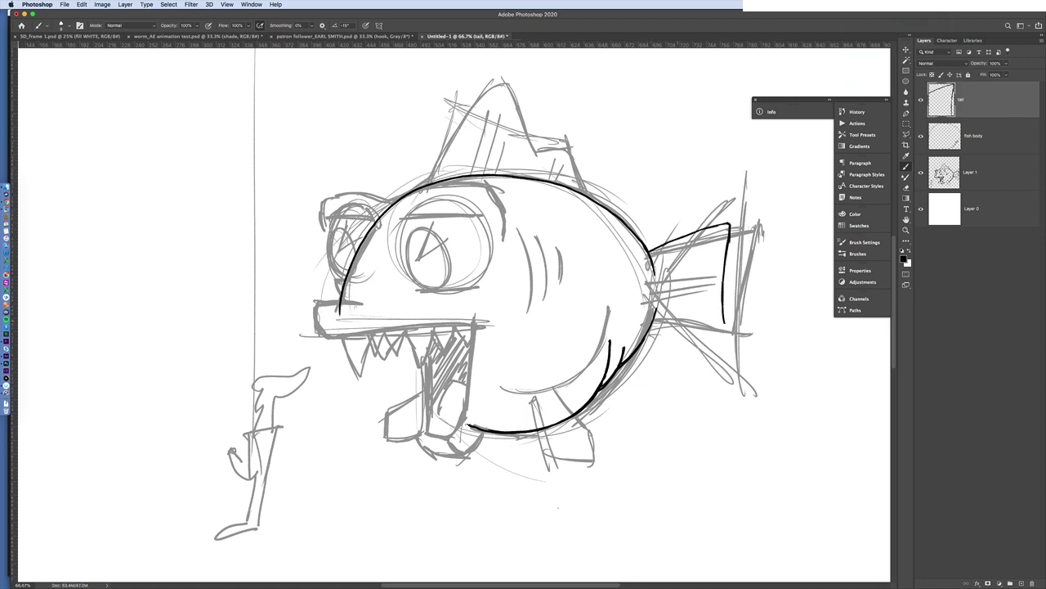
{"action": "left_click_drag", "start_coordinate": [654, 319], "coordinate": [726, 323]}
{"action": "left_click_drag", "start_coordinate": [632, 260], "coordinate": [650, 249]}
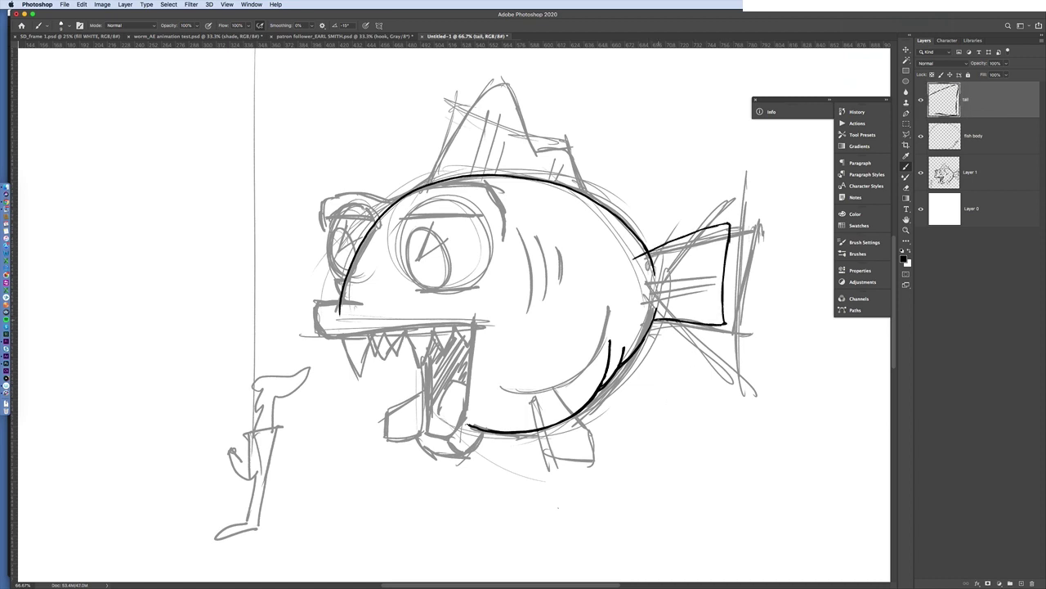
Step: Add a layer named "top fin" above the fish body layer and ink the angular dorsal fin on it
{"action": "left_click", "coordinate": [984, 137]}
{"action": "left_click", "coordinate": [1022, 583]}
{"action": "double_click", "coordinate": [971, 136]}
{"action": "type", "text": "top fin"}
{"action": "key", "text": "Return"}
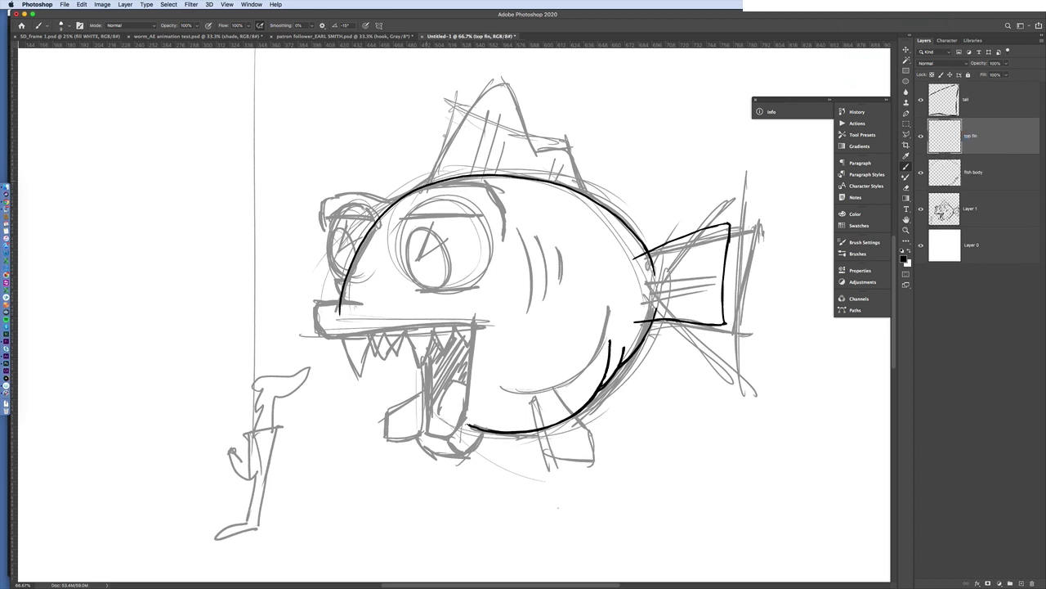
{"action": "mouse_move", "coordinate": [421, 189]}
{"action": "left_mouse_down"}
{"action": "mouse_move", "coordinate": [472, 100]}
{"action": "mouse_move", "coordinate": [507, 91]}
{"action": "mouse_move", "coordinate": [533, 151]}
{"action": "mouse_move", "coordinate": [562, 152]}
{"action": "mouse_move", "coordinate": [583, 188]}
{"action": "left_mouse_up"}
{"action": "key", "text": "super+z"}
{"action": "key", "text": "super+z"}
{"action": "key", "text": "super+z"}
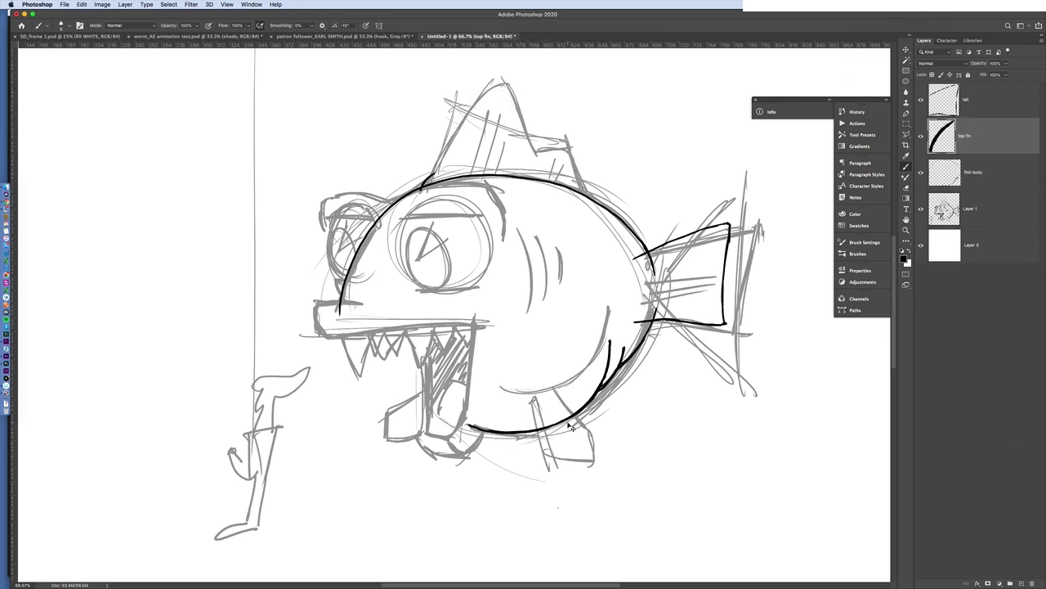
{"action": "mouse_move", "coordinate": [426, 179]}
{"action": "left_mouse_down"}
{"action": "mouse_move", "coordinate": [460, 133]}
{"action": "mouse_move", "coordinate": [577, 153]}
{"action": "mouse_move", "coordinate": [586, 194]}
{"action": "left_mouse_up"}
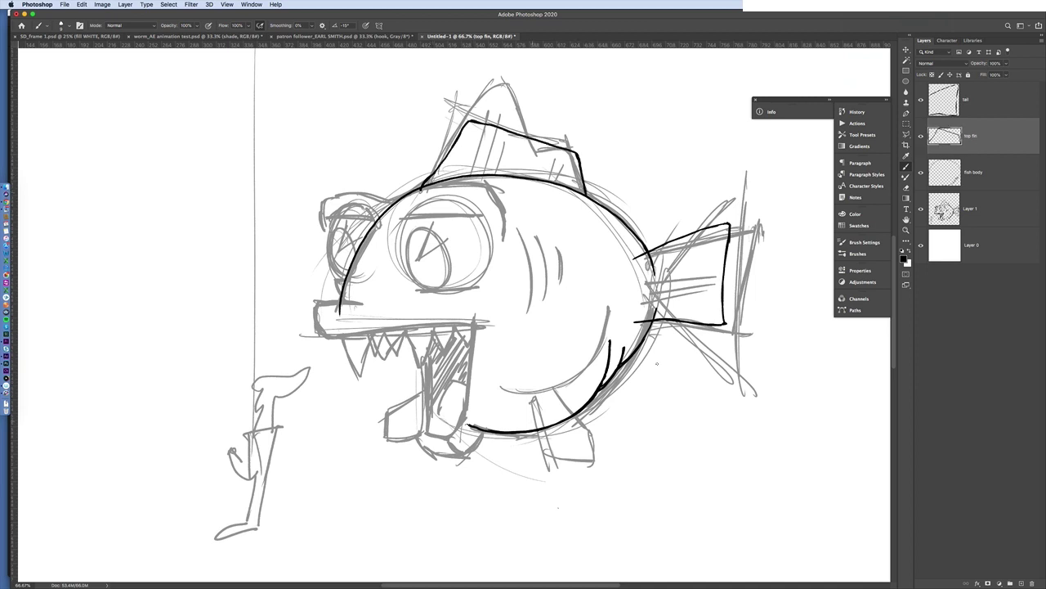
Step: Add a layer named "left eye" and ink the large round outline of the near eye on it
{"action": "left_click", "coordinate": [1021, 583]}
{"action": "double_click", "coordinate": [971, 136]}
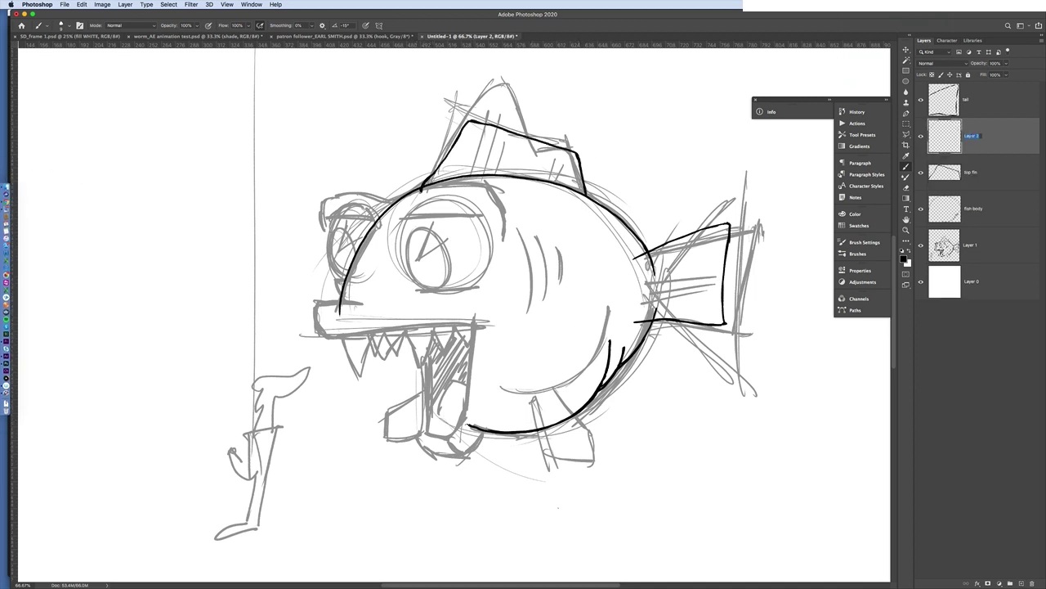
{"action": "type", "text": "left eye"}
{"action": "key", "text": "Return"}
{"action": "mouse_move", "coordinate": [448, 199]}
{"action": "left_mouse_down"}
{"action": "mouse_move", "coordinate": [407, 271]}
{"action": "mouse_move", "coordinate": [489, 220]}
{"action": "mouse_move", "coordinate": [449, 199]}
{"action": "mouse_move", "coordinate": [413, 284]}
{"action": "mouse_move", "coordinate": [446, 248]}
{"action": "mouse_move", "coordinate": [420, 261]}
{"action": "mouse_move", "coordinate": [447, 247]}
{"action": "left_mouse_up"}
Step: Add a layer named "pupil" and ink an oval pupil with a wedge-shaped highlight inside the near eye
{"action": "left_click", "coordinate": [1021, 583]}
{"action": "double_click", "coordinate": [972, 136]}
{"action": "type", "text": "pupil"}
{"action": "key", "text": "Return"}
Step: Add a layer named "lid" and ink the eyelid line across the upper part of the near eye
{"action": "left_click", "coordinate": [1021, 583]}
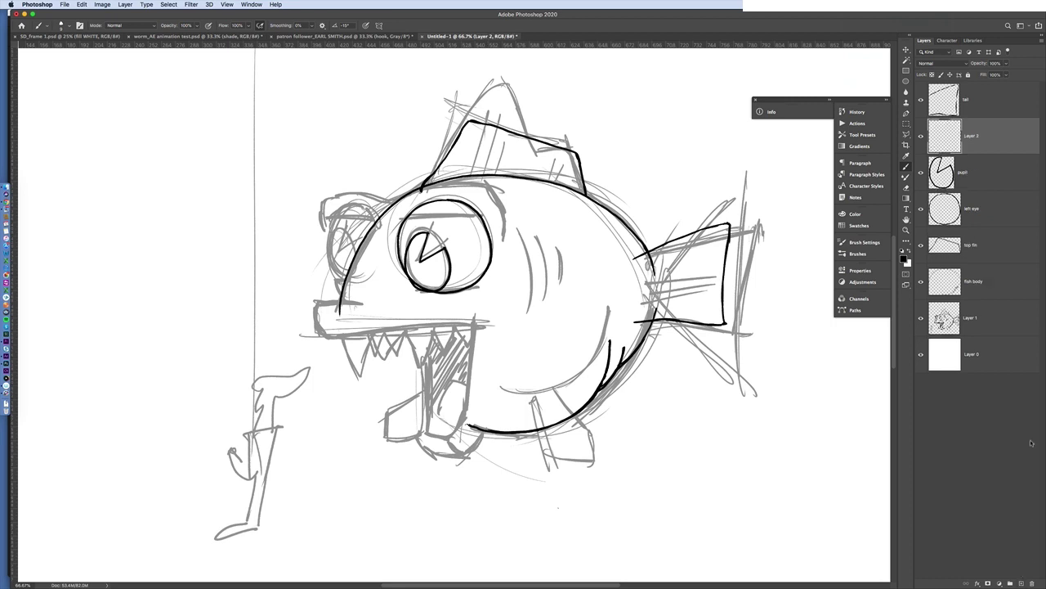
{"action": "type", "text": "lid"}
{"action": "key", "text": "Return"}
{"action": "left_click_drag", "start_coordinate": [396, 221], "coordinate": [489, 217]}
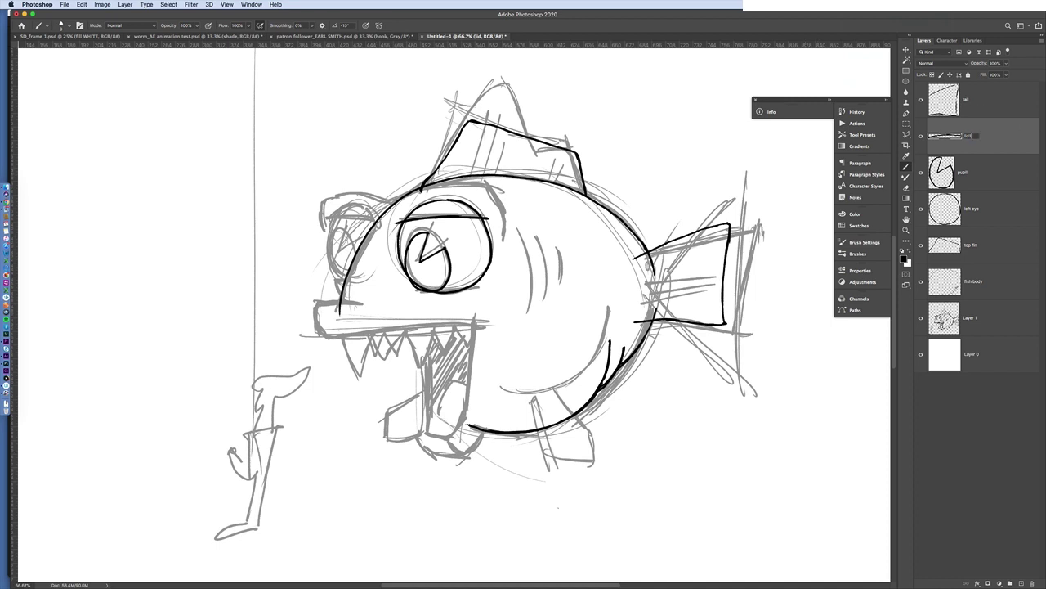
{"action": "key", "text": "Return"}
{"action": "right_click", "coordinate": [1001, 133]}
{"action": "left_click", "coordinate": [479, 263]}
Step: Add a layer named "mouth 1" and ink the closed mouth with its snout, lip line and lower jaw
{"action": "key", "text": "super+shift+alt+n"}
{"action": "double_click", "coordinate": [971, 136]}
{"action": "type", "text": "mouth"}
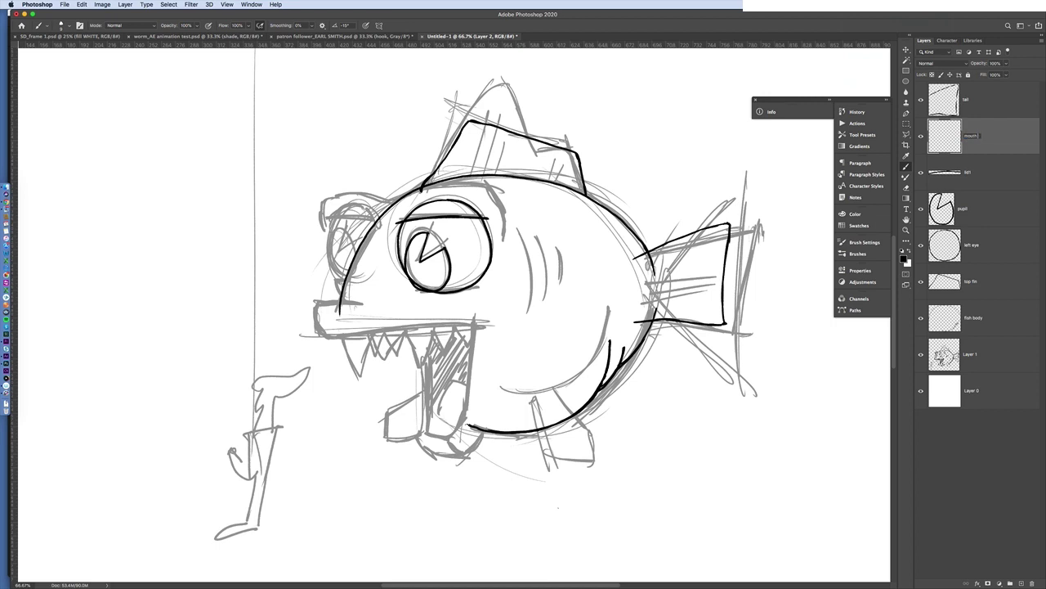
{"action": "type", "text": " 1"}
{"action": "key", "text": "Return"}
{"action": "mouse_move", "coordinate": [362, 303]}
{"action": "left_mouse_down"}
{"action": "mouse_move", "coordinate": [316, 308]}
{"action": "mouse_move", "coordinate": [346, 336]}
{"action": "mouse_move", "coordinate": [474, 325]}
{"action": "left_mouse_up"}
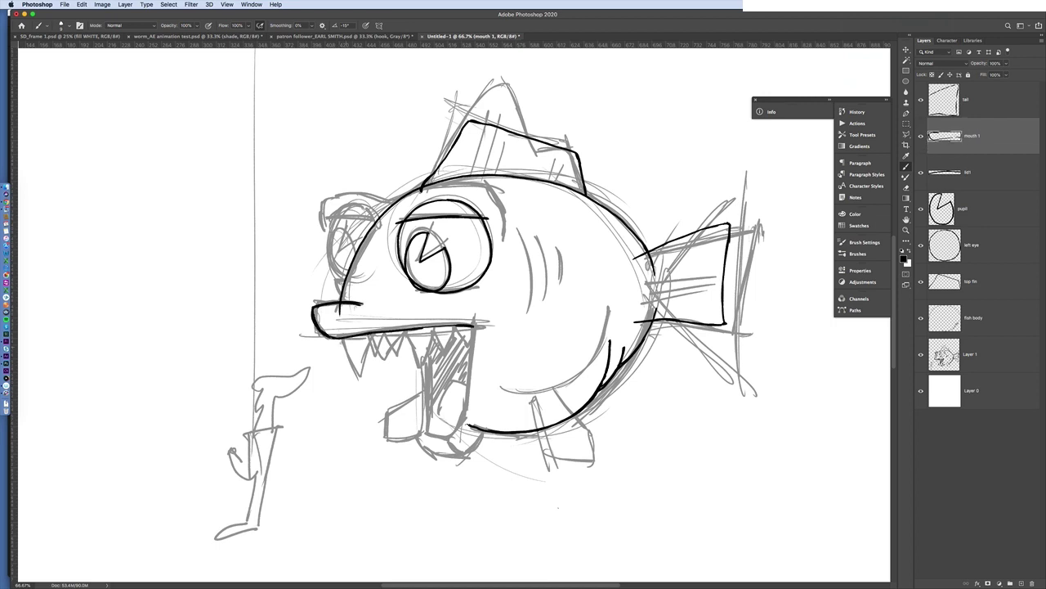
{"action": "mouse_move", "coordinate": [338, 339]}
{"action": "left_mouse_down"}
{"action": "mouse_move", "coordinate": [378, 390]}
{"action": "mouse_move", "coordinate": [473, 428]}
{"action": "left_mouse_up"}
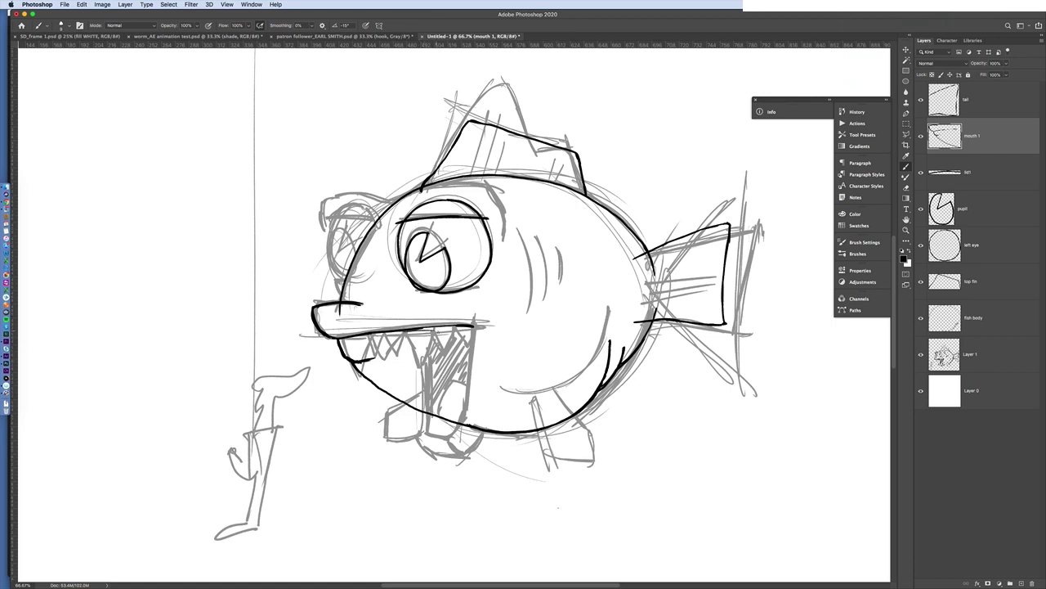
{"action": "mouse_move", "coordinate": [416, 329]}
{"action": "left_mouse_down"}
{"action": "mouse_move", "coordinate": [477, 331]}
{"action": "mouse_move", "coordinate": [461, 328]}
{"action": "left_mouse_up"}
Step: Hide the mouth 1 layer and ink the wide-open mouth with dropped jaw on a new layer named "mouth 2"
{"action": "left_click", "coordinate": [922, 136]}
{"action": "left_click", "coordinate": [921, 137]}
{"action": "left_click", "coordinate": [921, 137]}
{"action": "left_click", "coordinate": [1021, 583]}
{"action": "double_click", "coordinate": [971, 136]}
{"action": "type", "text": "mouth 2"}
{"action": "key", "text": "Return"}
{"action": "mouse_move", "coordinate": [317, 303]}
{"action": "left_mouse_down"}
{"action": "mouse_move", "coordinate": [359, 304]}
{"action": "mouse_move", "coordinate": [379, 336]}
{"action": "mouse_move", "coordinate": [474, 328]}
{"action": "mouse_move", "coordinate": [466, 423]}
{"action": "mouse_move", "coordinate": [426, 434]}
{"action": "mouse_move", "coordinate": [426, 357]}
{"action": "mouse_move", "coordinate": [424, 430]}
{"action": "left_mouse_up"}
{"action": "mouse_move", "coordinate": [422, 429]}
{"action": "left_mouse_down"}
{"action": "mouse_move", "coordinate": [431, 453]}
{"action": "mouse_move", "coordinate": [482, 431]}
{"action": "left_mouse_up"}
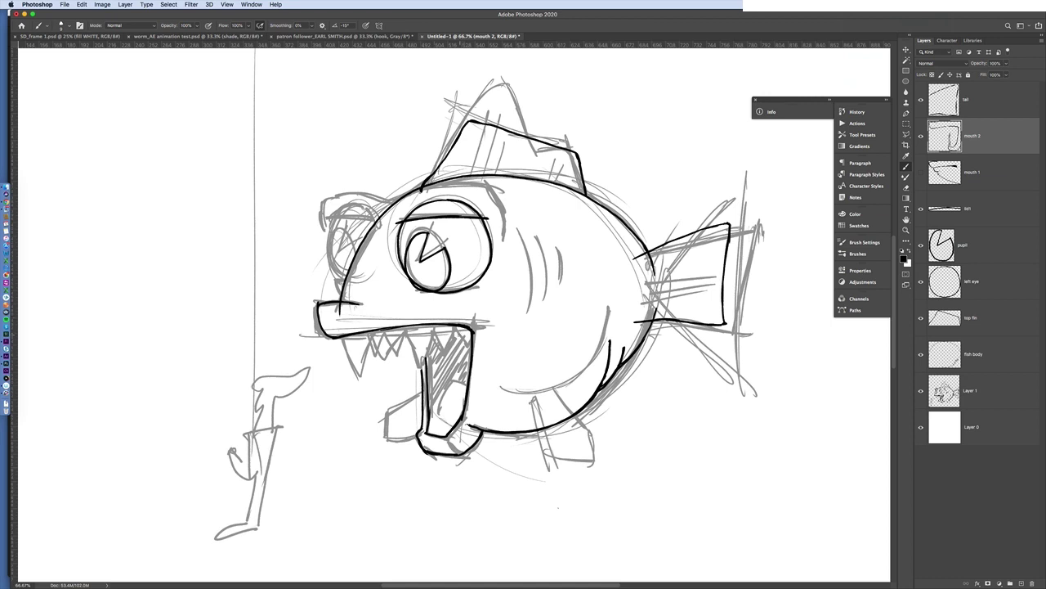
Step: Ink pointed teeth along the upper lip and around the inside edges of the open jaw on the mouth 2 layer
{"action": "mouse_move", "coordinate": [348, 336]}
{"action": "left_mouse_down"}
{"action": "mouse_move", "coordinate": [388, 352]}
{"action": "mouse_move", "coordinate": [473, 327]}
{"action": "left_mouse_up"}
{"action": "left_click_drag", "start_coordinate": [421, 378], "coordinate": [418, 327]}
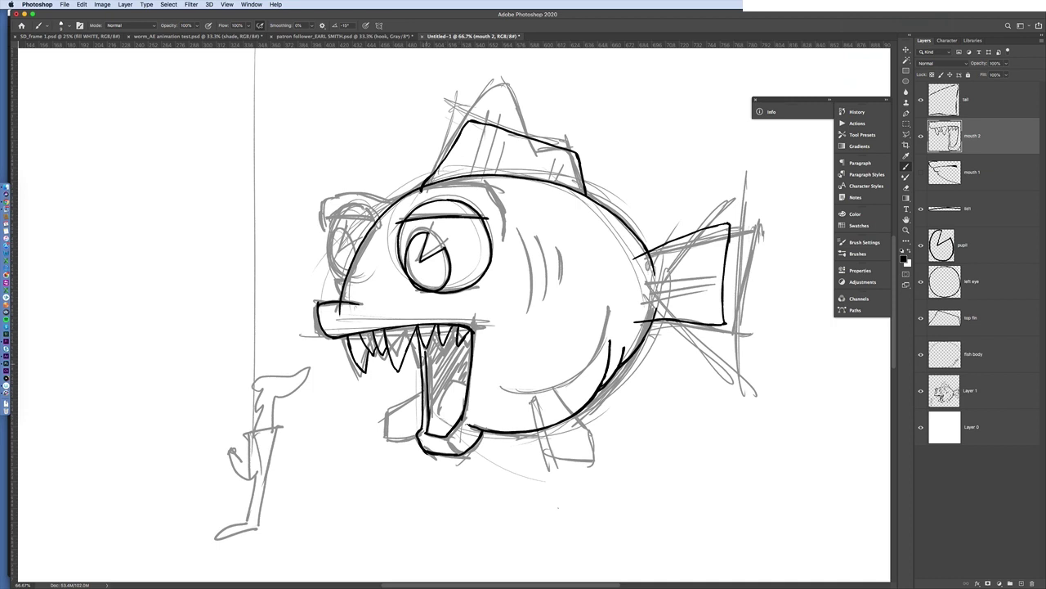
{"action": "mouse_move", "coordinate": [439, 431]}
{"action": "left_mouse_down"}
{"action": "mouse_move", "coordinate": [453, 430]}
{"action": "mouse_move", "coordinate": [473, 345]}
{"action": "left_mouse_up"}
{"action": "left_click_drag", "start_coordinate": [425, 384], "coordinate": [415, 348]}
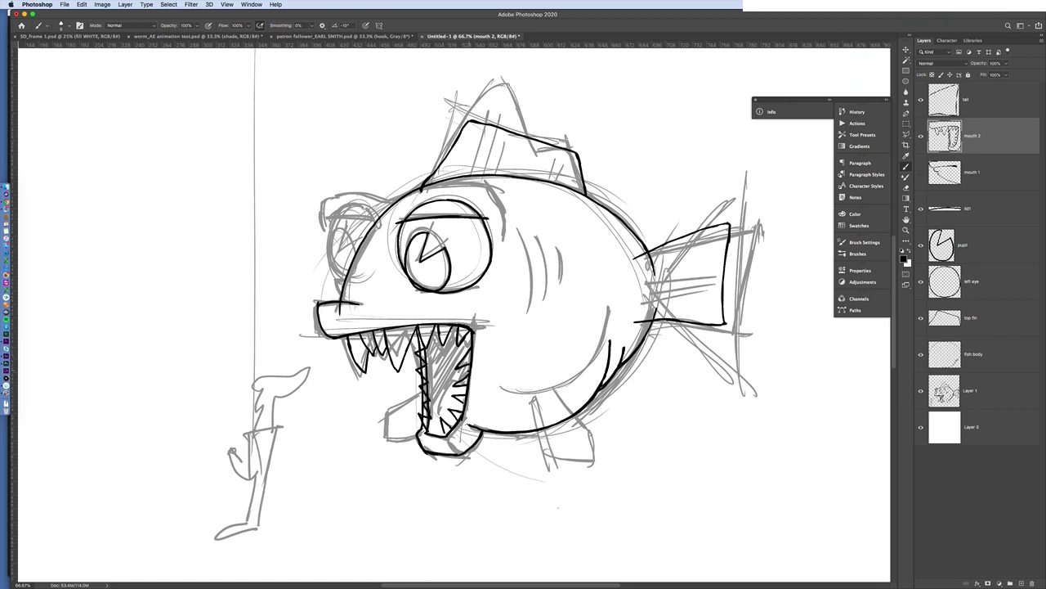
{"action": "left_click_drag", "start_coordinate": [467, 370], "coordinate": [430, 434]}
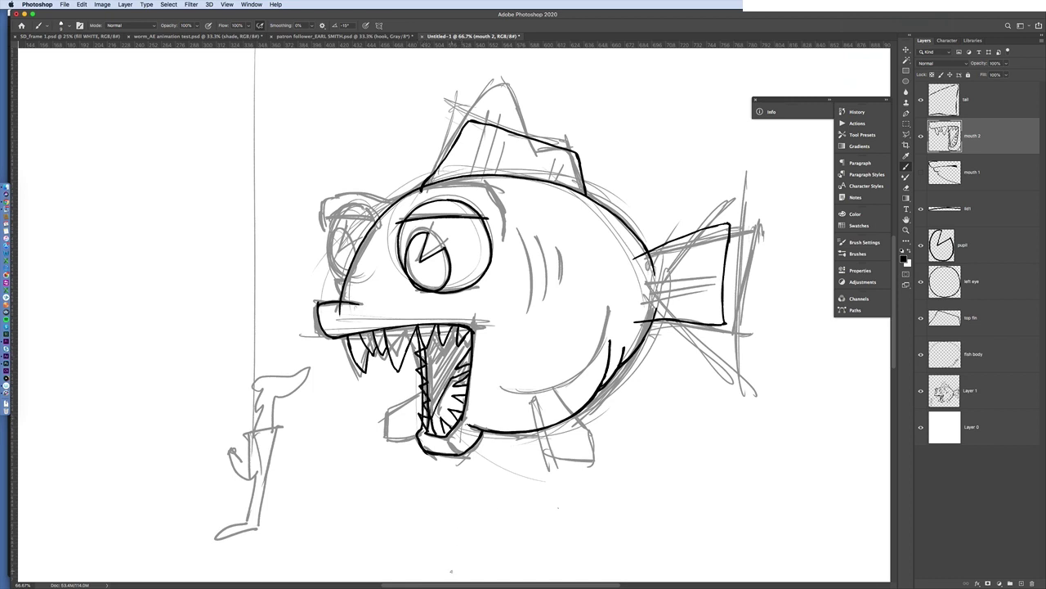
Step: Ink three curved gill lines and the long belly curve on the fish body layer
{"action": "left_click", "coordinate": [995, 372]}
{"action": "left_click_drag", "start_coordinate": [523, 232], "coordinate": [525, 306]}
{"action": "left_click_drag", "start_coordinate": [537, 237], "coordinate": [544, 297]}
{"action": "left_click_drag", "start_coordinate": [561, 248], "coordinate": [558, 276]}
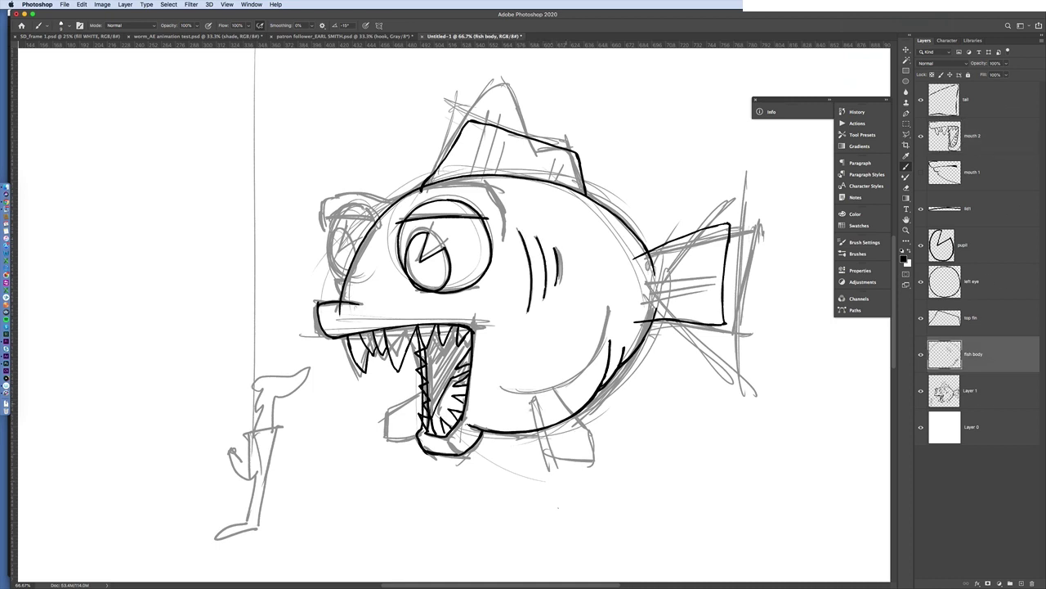
{"action": "mouse_move", "coordinate": [502, 393]}
{"action": "left_mouse_down"}
{"action": "mouse_move", "coordinate": [532, 390]}
{"action": "mouse_move", "coordinate": [597, 353]}
{"action": "mouse_move", "coordinate": [610, 310]}
{"action": "left_mouse_up"}
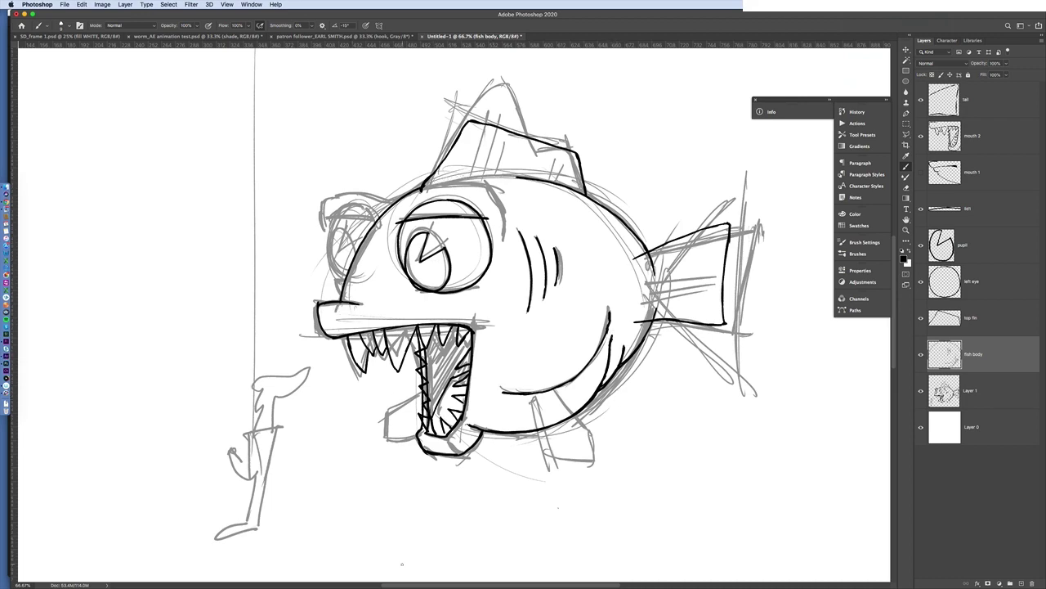
Step: Add a layer named "mono brow" and ink the continuous brow over both eyes plus the far eye's lid line
{"action": "left_click", "coordinate": [1021, 583]}
{"action": "double_click", "coordinate": [971, 354]}
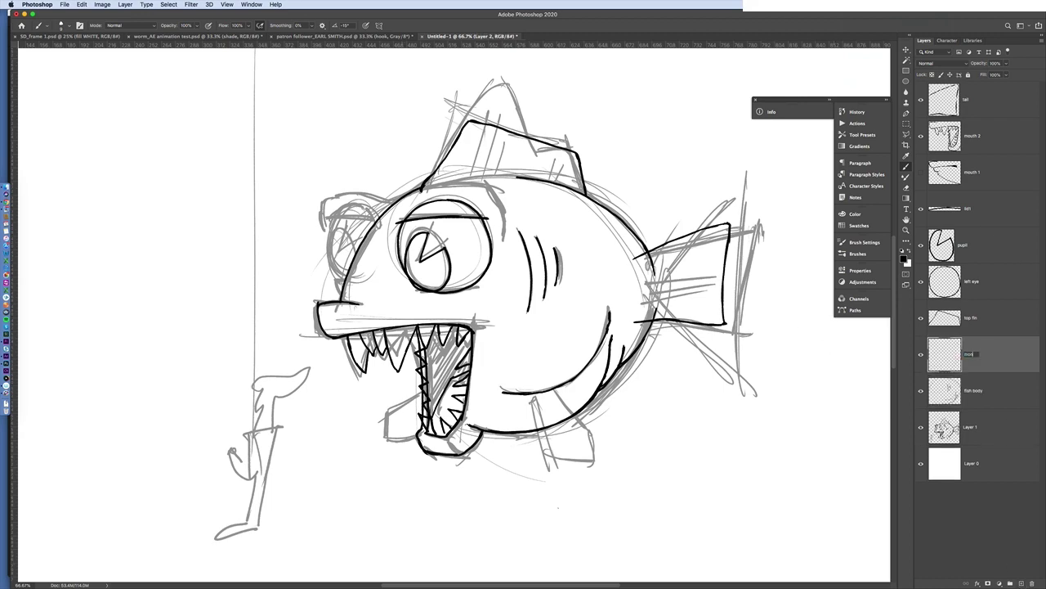
{"action": "type", "text": "mono brow"}
{"action": "key", "text": "Return"}
{"action": "left_click_drag", "start_coordinate": [323, 201], "coordinate": [329, 233]}
{"action": "mouse_move", "coordinate": [322, 203]}
{"action": "left_mouse_down"}
{"action": "mouse_move", "coordinate": [393, 201]}
{"action": "mouse_move", "coordinate": [462, 182]}
{"action": "mouse_move", "coordinate": [507, 220]}
{"action": "left_mouse_up"}
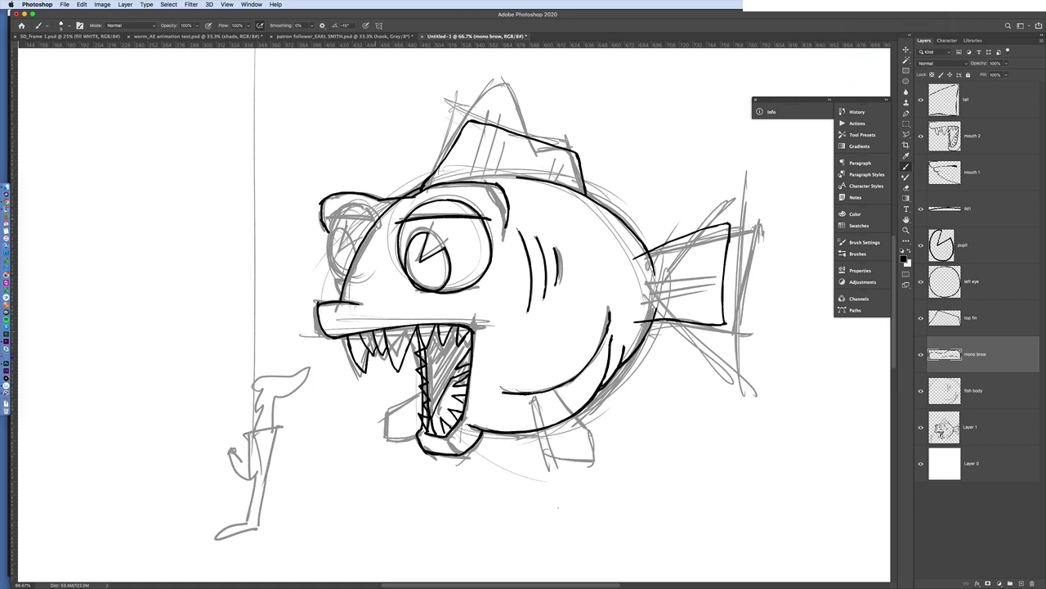
{"action": "left_click_drag", "start_coordinate": [329, 223], "coordinate": [373, 215]}
Step: Add a layer named "right eye" above the fish body layer and ink the far eye's outer contour
{"action": "left_click", "coordinate": [990, 408]}
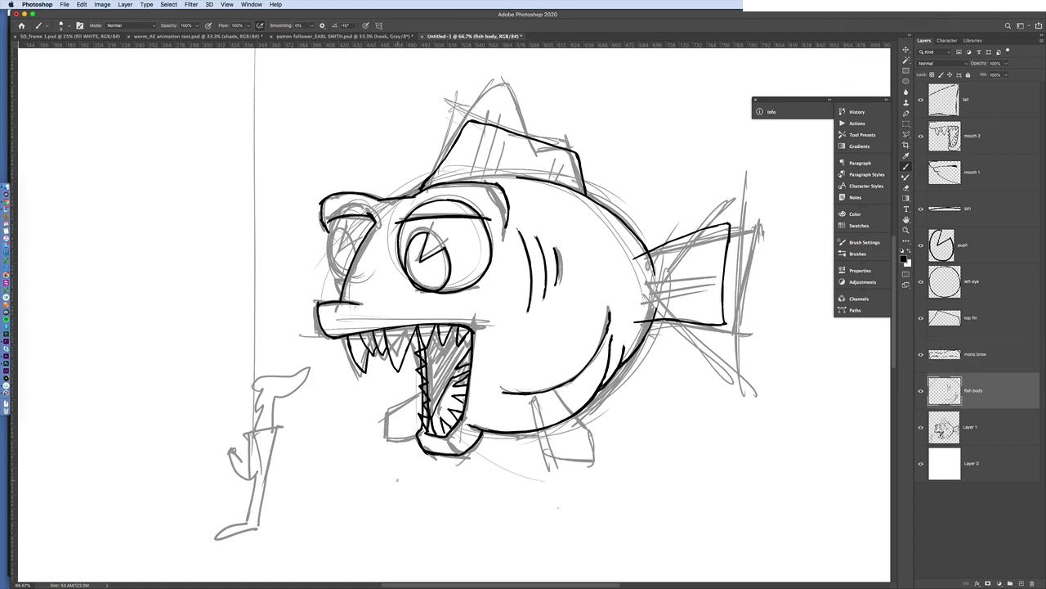
{"action": "left_click", "coordinate": [1021, 582]}
{"action": "double_click", "coordinate": [972, 391]}
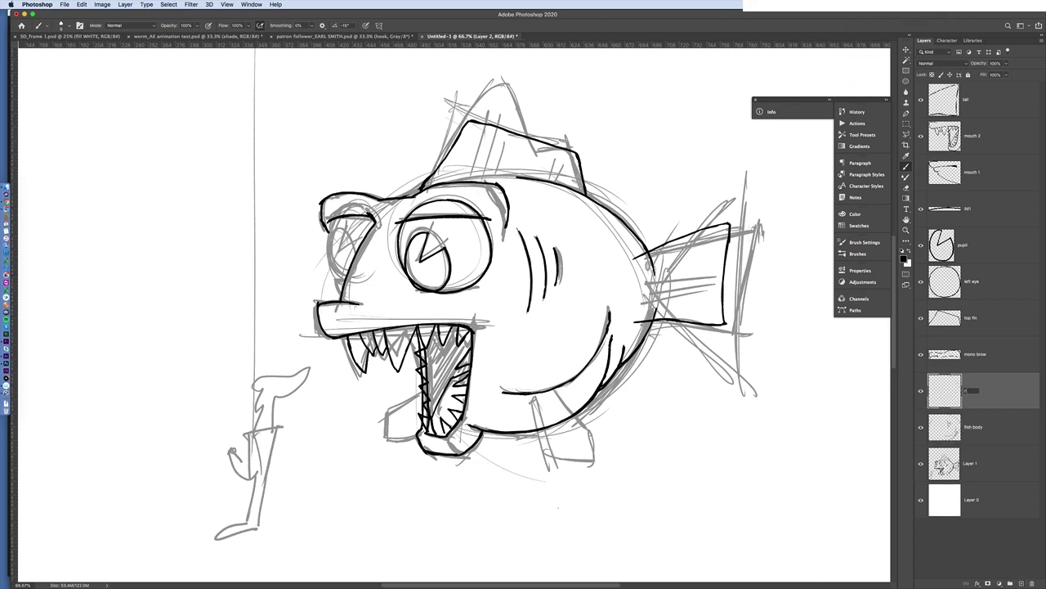
{"action": "type", "text": "rght eye"}
{"action": "key", "text": "Return"}
{"action": "left_click_drag", "start_coordinate": [332, 221], "coordinate": [342, 299]}
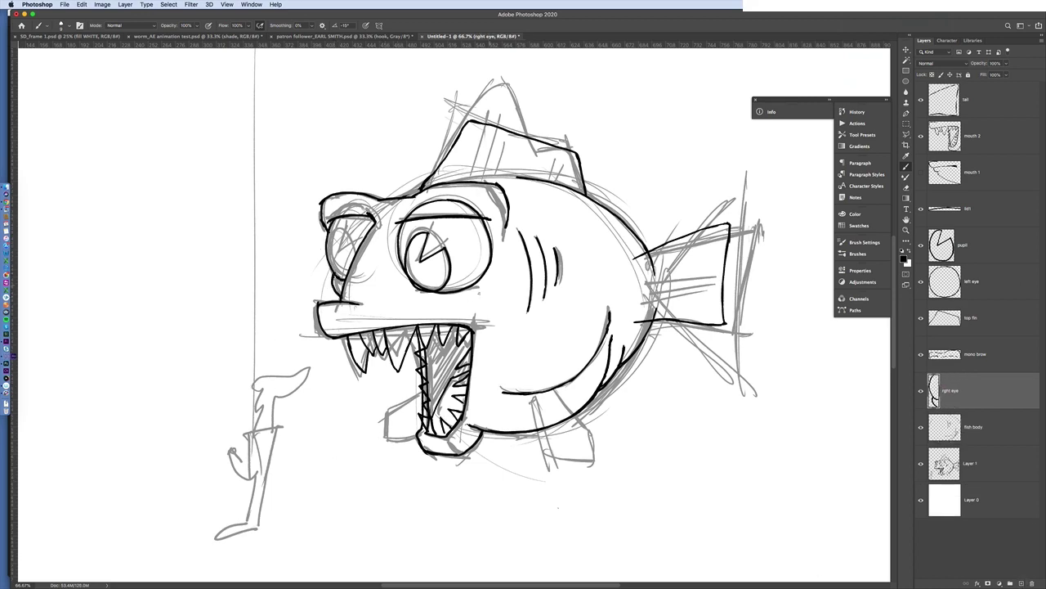
Step: Ink the bag under the near eye, and add a layer named "right pupil" with the far eye's notched pupil
{"action": "left_click_drag", "start_coordinate": [450, 304], "coordinate": [499, 283]}
{"action": "left_click", "coordinate": [1021, 583]}
{"action": "double_click", "coordinate": [970, 391]}
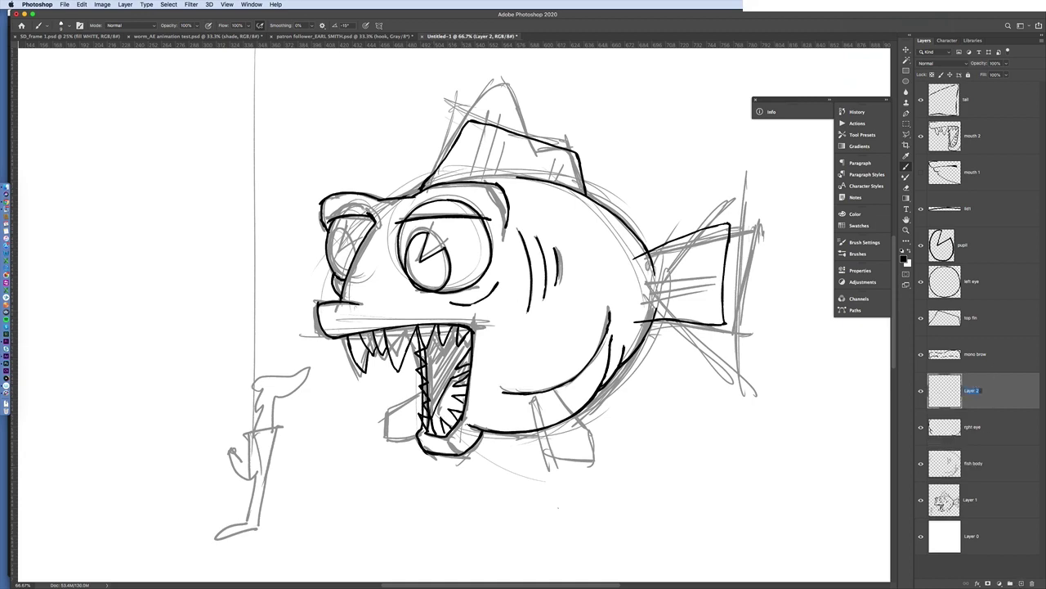
{"action": "type", "text": "right pupil"}
{"action": "key", "text": "Return"}
{"action": "mouse_move", "coordinate": [335, 234]}
{"action": "left_mouse_down"}
{"action": "mouse_move", "coordinate": [332, 257]}
{"action": "mouse_move", "coordinate": [345, 236]}
{"action": "left_mouse_up"}
{"action": "left_click_drag", "start_coordinate": [344, 234], "coordinate": [340, 252]}
{"action": "mouse_move", "coordinate": [340, 251]}
{"action": "left_mouse_down"}
{"action": "mouse_move", "coordinate": [353, 239]}
{"action": "mouse_move", "coordinate": [349, 278]}
{"action": "left_mouse_up"}
{"action": "mouse_move", "coordinate": [328, 254]}
{"action": "left_mouse_down"}
{"action": "mouse_move", "coordinate": [339, 276]}
{"action": "mouse_move", "coordinate": [355, 261]}
{"action": "left_mouse_up"}
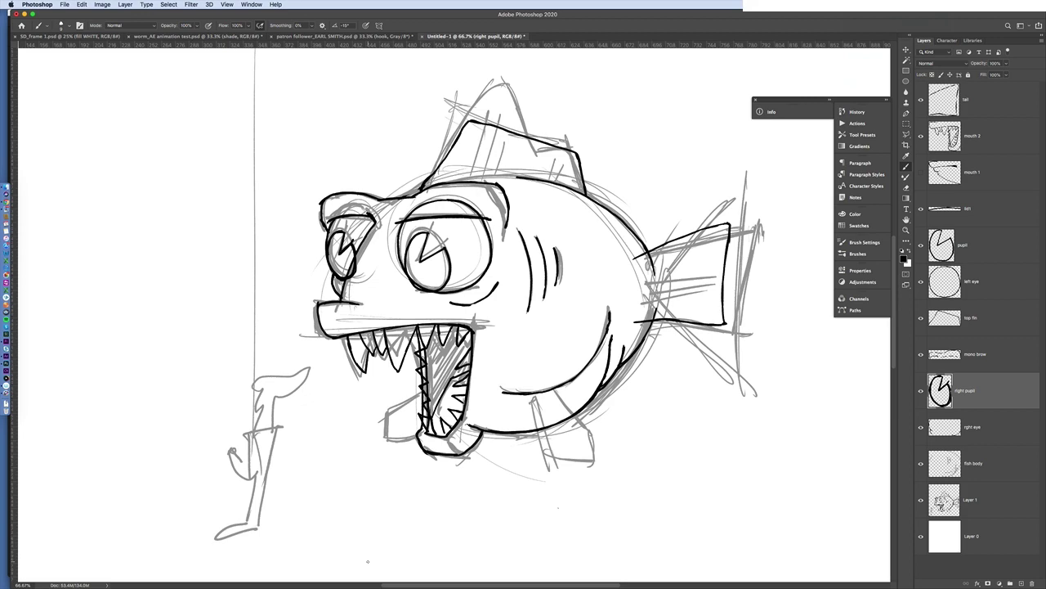
Step: Hide both existing pupil layers and add a new layer named "pupil" above the near eye's old pupil layer
{"action": "left_click", "coordinate": [920, 390]}
{"action": "left_click", "coordinate": [920, 245]}
{"action": "left_click", "coordinate": [976, 246]}
{"action": "left_click", "coordinate": [1021, 583]}
{"action": "double_click", "coordinate": [971, 245]}
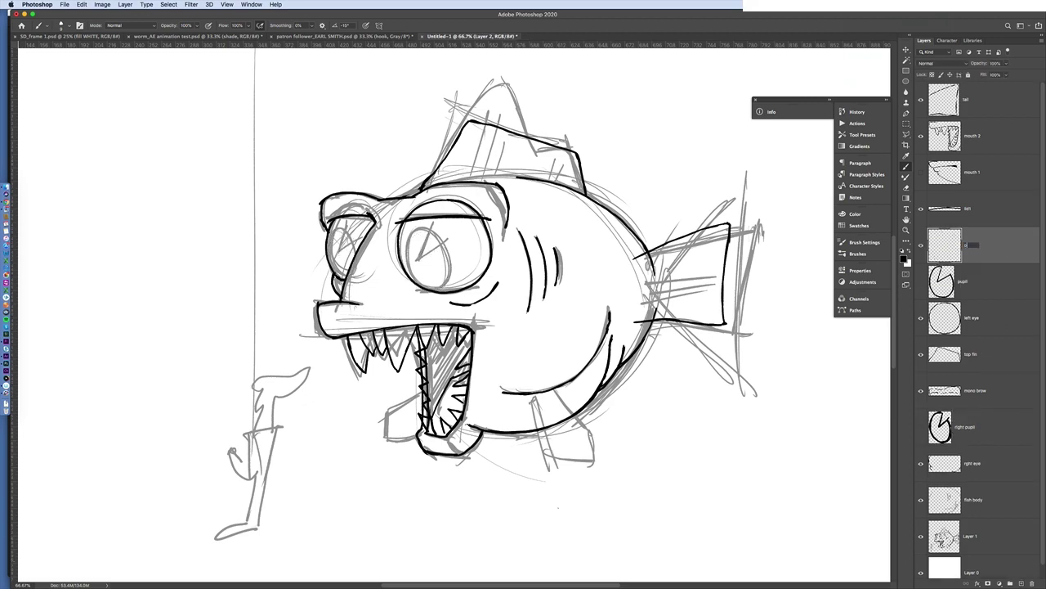
{"action": "type", "text": "pupil"}
{"action": "key", "text": "Return"}
Step: Ink a smaller, rounder notched pupil in the near eye and undo the small circles drawn around it
{"action": "mouse_move", "coordinate": [453, 227]}
{"action": "left_mouse_down"}
{"action": "mouse_move", "coordinate": [445, 278]}
{"action": "mouse_move", "coordinate": [455, 226]}
{"action": "left_mouse_up"}
{"action": "mouse_move", "coordinate": [456, 224]}
{"action": "left_mouse_down"}
{"action": "mouse_move", "coordinate": [447, 248]}
{"action": "mouse_move", "coordinate": [475, 239]}
{"action": "mouse_move", "coordinate": [430, 229]}
{"action": "mouse_move", "coordinate": [416, 249]}
{"action": "left_mouse_up"}
{"action": "mouse_move", "coordinate": [434, 259]}
{"action": "left_mouse_down"}
{"action": "mouse_move", "coordinate": [430, 233]}
{"action": "mouse_move", "coordinate": [433, 270]}
{"action": "left_mouse_up"}
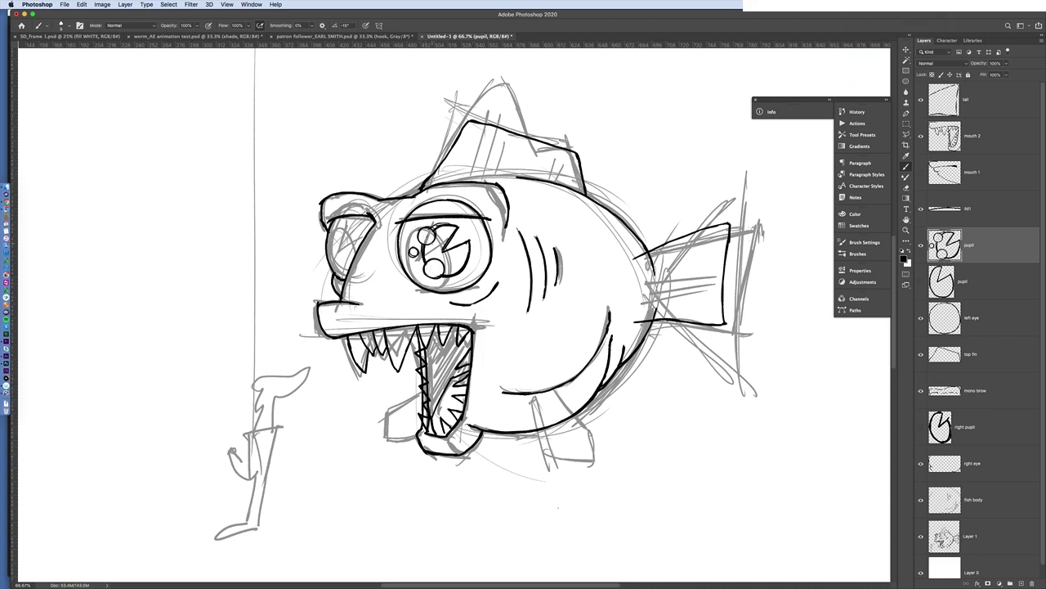
{"action": "key", "text": "ctrl+z"}
{"action": "key", "text": "ctrl+z"}
{"action": "key", "text": "ctrl+z"}
{"action": "key", "text": "ctrl+z"}
Step: Ink small circles around the near pupil on the left eye layer and reselect the new pupil layer
{"action": "left_click", "coordinate": [1007, 319]}
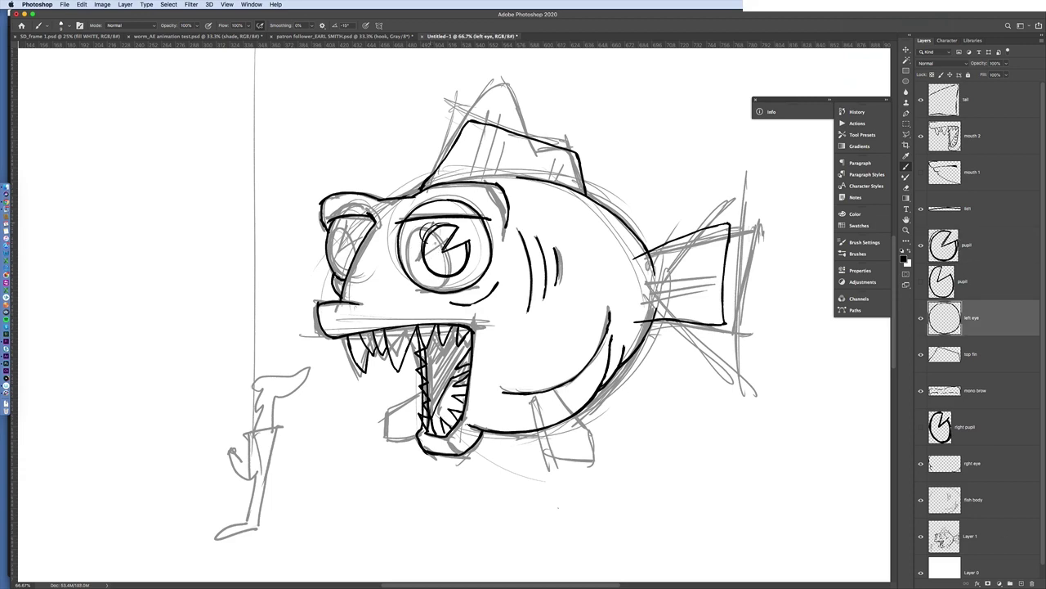
{"action": "left_click_drag", "start_coordinate": [425, 226], "coordinate": [427, 225]}
{"action": "left_click_drag", "start_coordinate": [413, 243], "coordinate": [426, 252]}
{"action": "mouse_move", "coordinate": [476, 256]}
{"action": "left_mouse_down"}
{"action": "mouse_move", "coordinate": [471, 268]}
{"action": "mouse_move", "coordinate": [477, 257]}
{"action": "left_mouse_up"}
{"action": "left_click", "coordinate": [984, 245]}
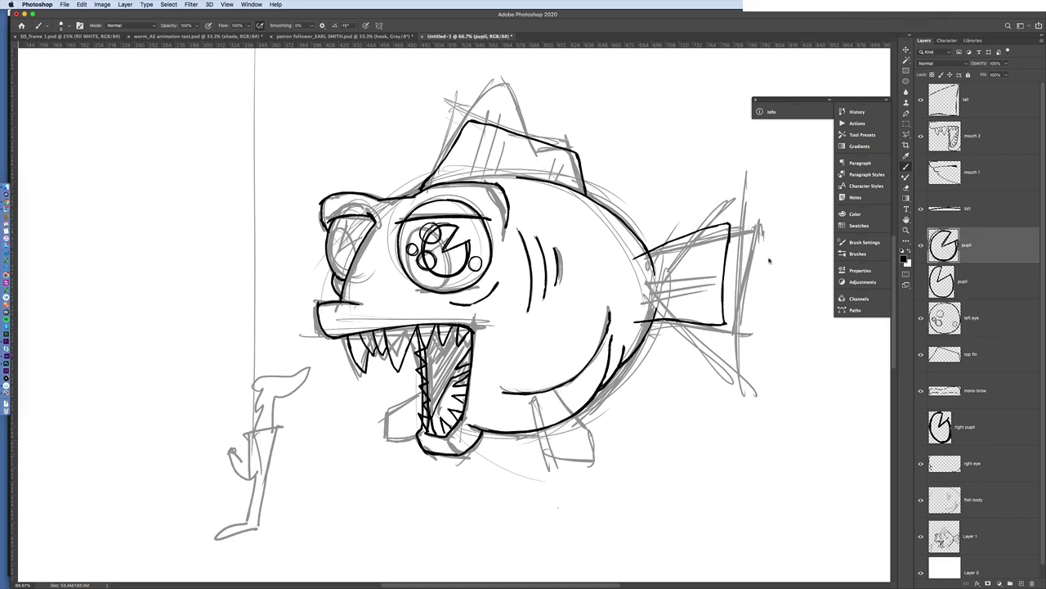
Step: Add a layer named "fin" above Layer 1 and ink the near belly fin with short ray lines
{"action": "left_click", "coordinate": [980, 543]}
{"action": "left_click", "coordinate": [1021, 583]}
{"action": "double_click", "coordinate": [971, 536]}
{"action": "type", "text": "fin"}
{"action": "key", "text": "Return"}
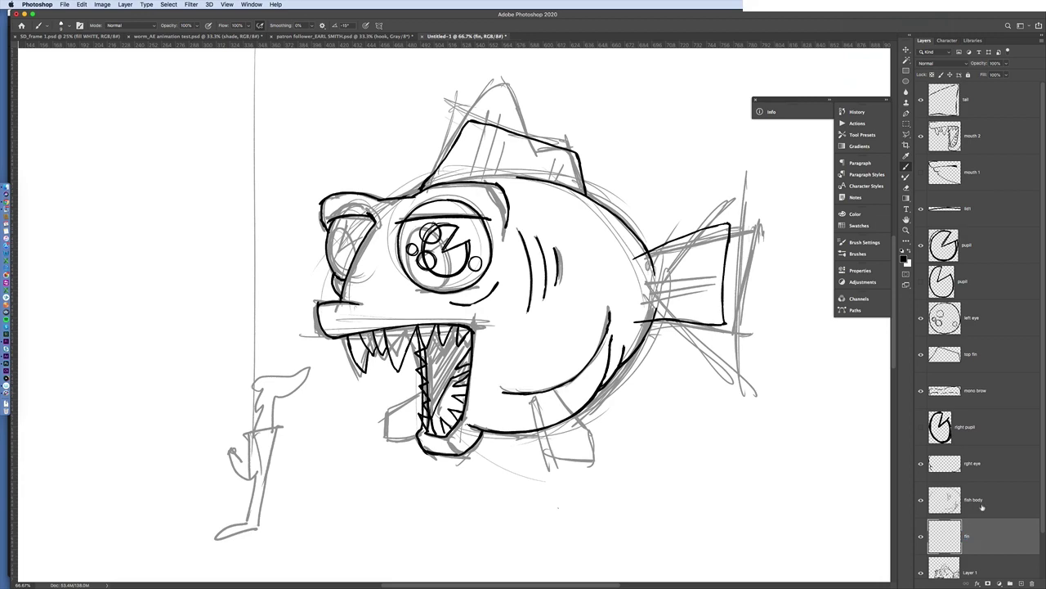
{"action": "left_click_drag", "start_coordinate": [536, 394], "coordinate": [551, 450]}
{"action": "mouse_move", "coordinate": [556, 387]}
{"action": "left_mouse_down"}
{"action": "mouse_move", "coordinate": [589, 427]}
{"action": "mouse_move", "coordinate": [588, 454]}
{"action": "left_mouse_up"}
{"action": "left_click_drag", "start_coordinate": [588, 427], "coordinate": [591, 452]}
{"action": "mouse_move", "coordinate": [543, 390]}
{"action": "left_mouse_down"}
{"action": "mouse_move", "coordinate": [552, 418]}
{"action": "mouse_move", "coordinate": [564, 404]}
{"action": "left_mouse_up"}
Step: Add a layer named "fin back" above the fin layer and ink the far fin behind the lower jaw
{"action": "left_click", "coordinate": [1020, 583]}
{"action": "double_click", "coordinate": [971, 535]}
{"action": "type", "text": "fin back"}
{"action": "key", "text": "Return"}
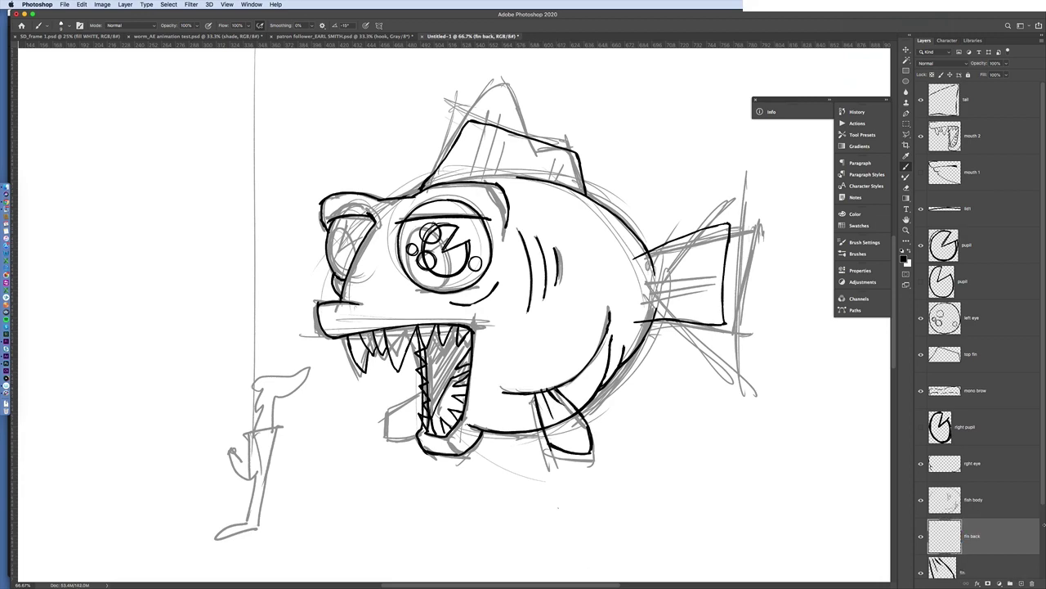
{"action": "mouse_move", "coordinate": [423, 396]}
{"action": "left_mouse_down"}
{"action": "mouse_move", "coordinate": [386, 422]}
{"action": "mouse_move", "coordinate": [385, 440]}
{"action": "left_mouse_up"}
{"action": "mouse_move", "coordinate": [386, 441]}
{"action": "left_mouse_down"}
{"action": "mouse_move", "coordinate": [430, 420]}
{"action": "mouse_move", "coordinate": [439, 388]}
{"action": "left_mouse_up"}
{"action": "left_click_drag", "start_coordinate": [436, 413], "coordinate": [443, 403]}
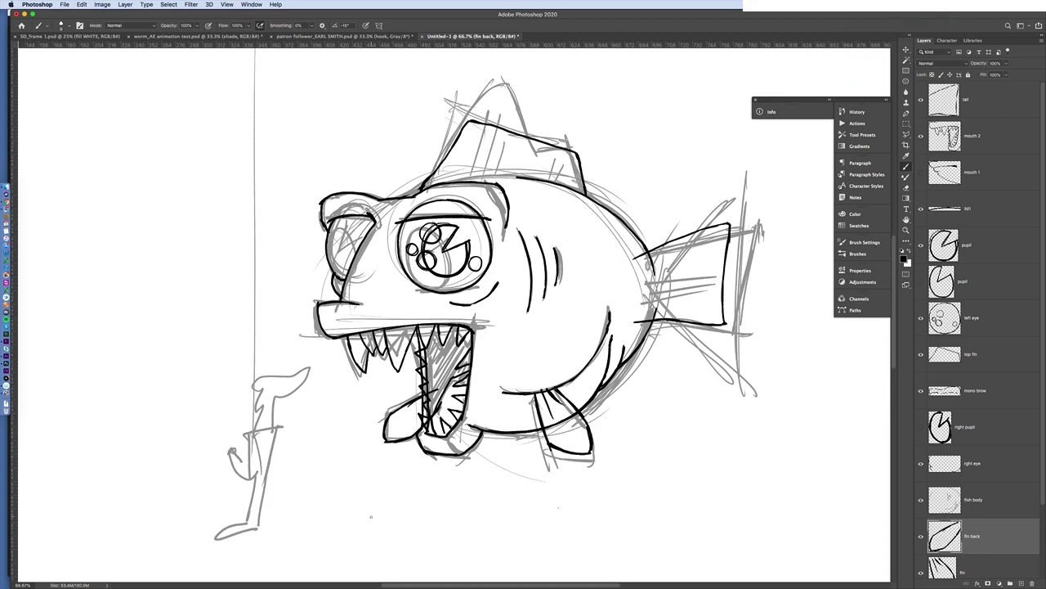
Step: Ink small scale marks on the back, flank, tail base and snout plus a nostril on the fish body layer
{"action": "scroll", "coordinate": [986, 463], "scroll_direction": "down", "scroll_amount": 5}
{"action": "left_click", "coordinate": [1012, 425]}
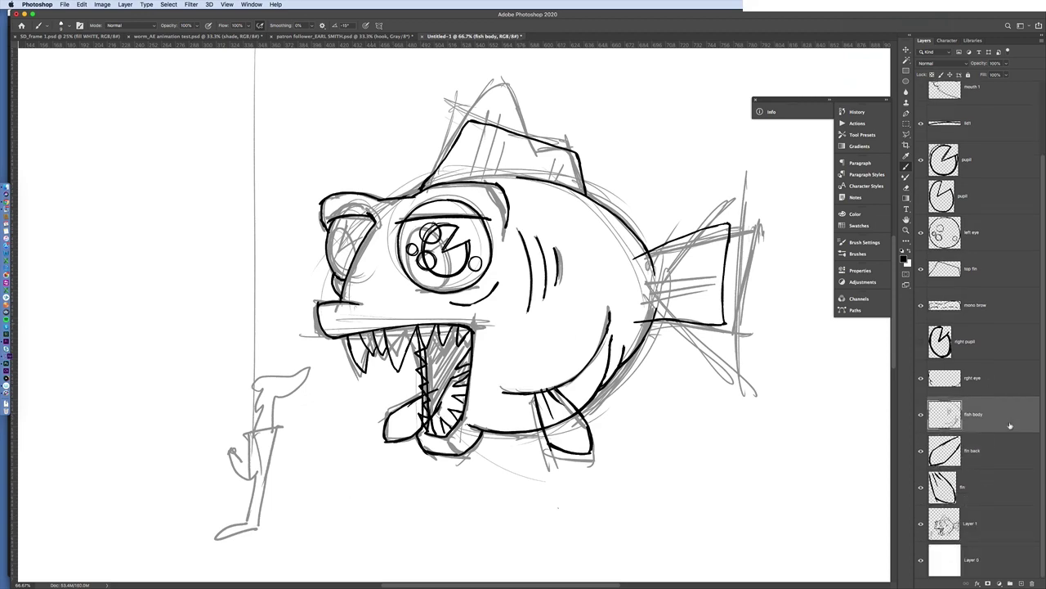
{"action": "mouse_move", "coordinate": [554, 334]}
{"action": "left_mouse_down"}
{"action": "mouse_move", "coordinate": [569, 340]}
{"action": "mouse_move", "coordinate": [578, 329]}
{"action": "left_mouse_up"}
{"action": "left_click_drag", "start_coordinate": [570, 339], "coordinate": [581, 339]}
{"action": "left_click_drag", "start_coordinate": [570, 206], "coordinate": [596, 215]}
{"action": "left_click_drag", "start_coordinate": [590, 215], "coordinate": [602, 222]}
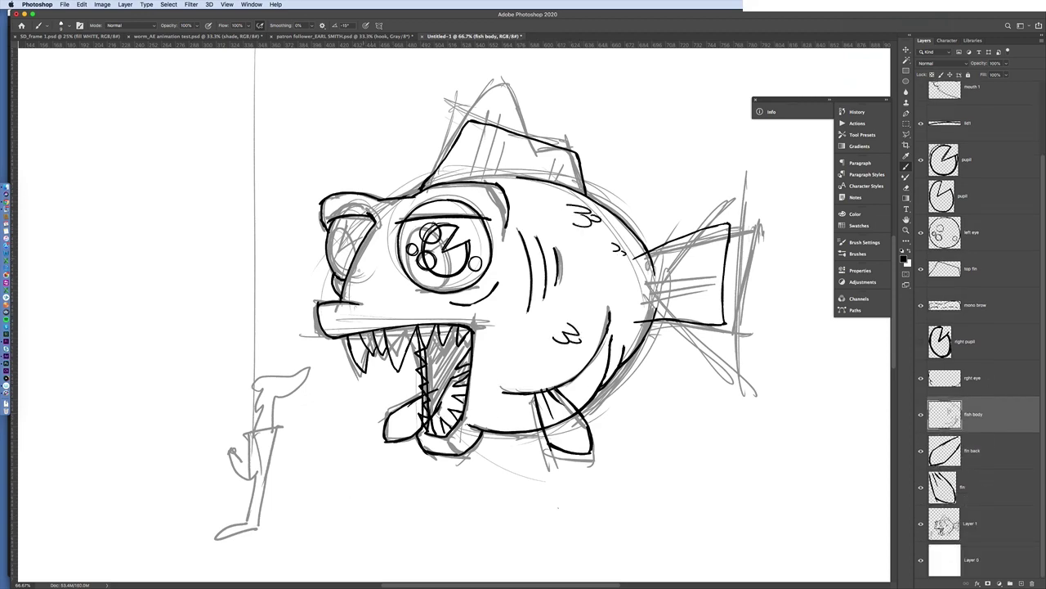
{"action": "left_click_drag", "start_coordinate": [360, 273], "coordinate": [379, 265]}
{"action": "left_click_drag", "start_coordinate": [367, 262], "coordinate": [377, 254]}
Step: Duplicate the new pupil layer and fit the copy into the far eye
{"action": "right_click", "coordinate": [993, 161]}
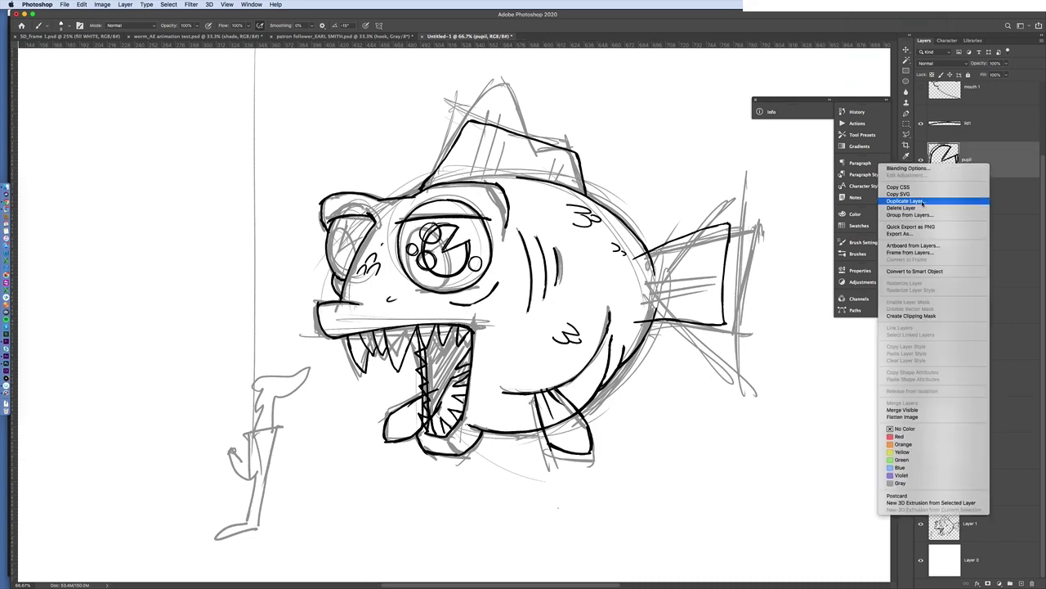
{"action": "left_click", "coordinate": [924, 202]}
{"action": "key", "text": "Return"}
{"action": "key", "text": "v"}
{"action": "left_click_drag", "start_coordinate": [447, 254], "coordinate": [370, 232]}
{"action": "key", "text": "super+t"}
{"action": "left_click_drag", "start_coordinate": [349, 246], "coordinate": [349, 240]}
{"action": "key", "text": "Return"}
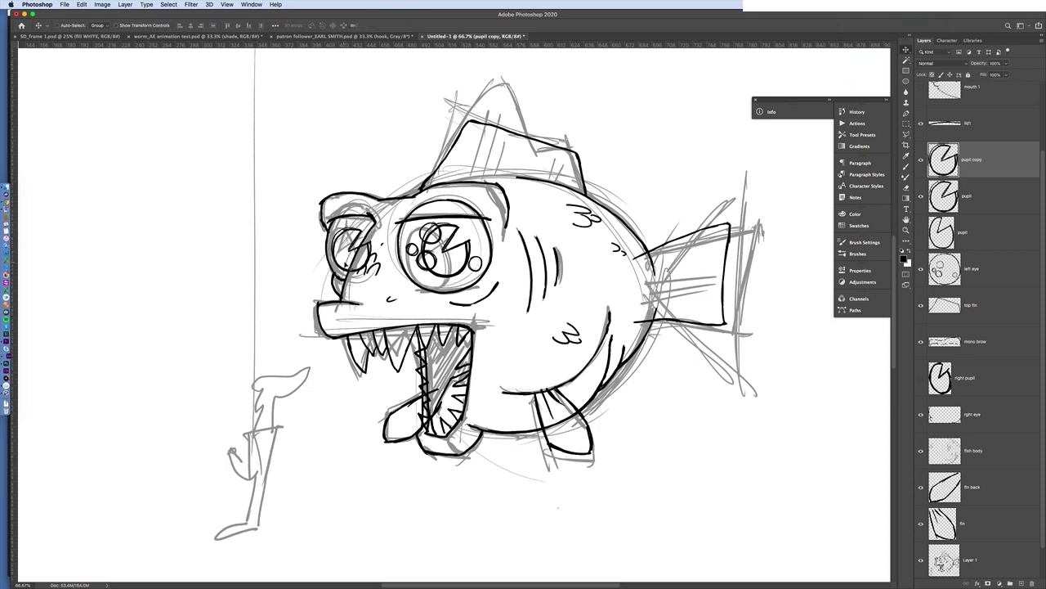
Step: Delete the near eye's old hidden pupil layer
{"action": "key", "text": "z"}
{"action": "left_click", "coordinate": [473, 233]}
{"action": "scroll", "coordinate": [965, 335], "scroll_direction": "down", "scroll_amount": 1}
{"action": "key", "text": "v"}
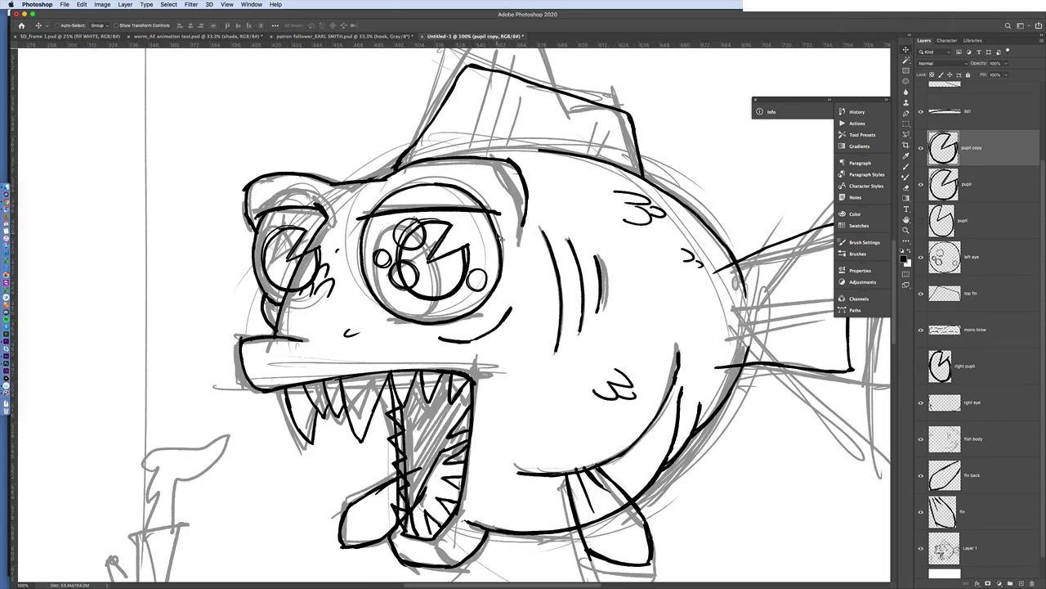
{"action": "left_click", "coordinate": [500, 236], "text": "super"}
{"action": "scroll", "coordinate": [1000, 318], "scroll_direction": "down", "scroll_amount": 2}
{"action": "scroll", "coordinate": [981, 327], "scroll_direction": "up", "scroll_amount": 3}
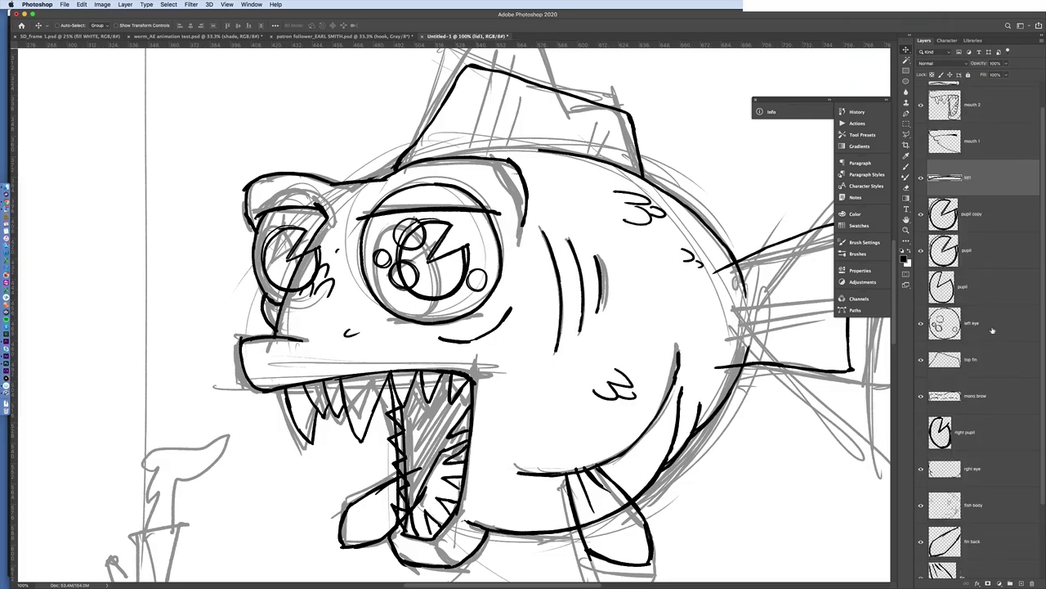
{"action": "left_click", "coordinate": [981, 176], "text": "shift"}
{"action": "left_click", "coordinate": [991, 295]}
{"action": "left_click", "coordinate": [1031, 583]}
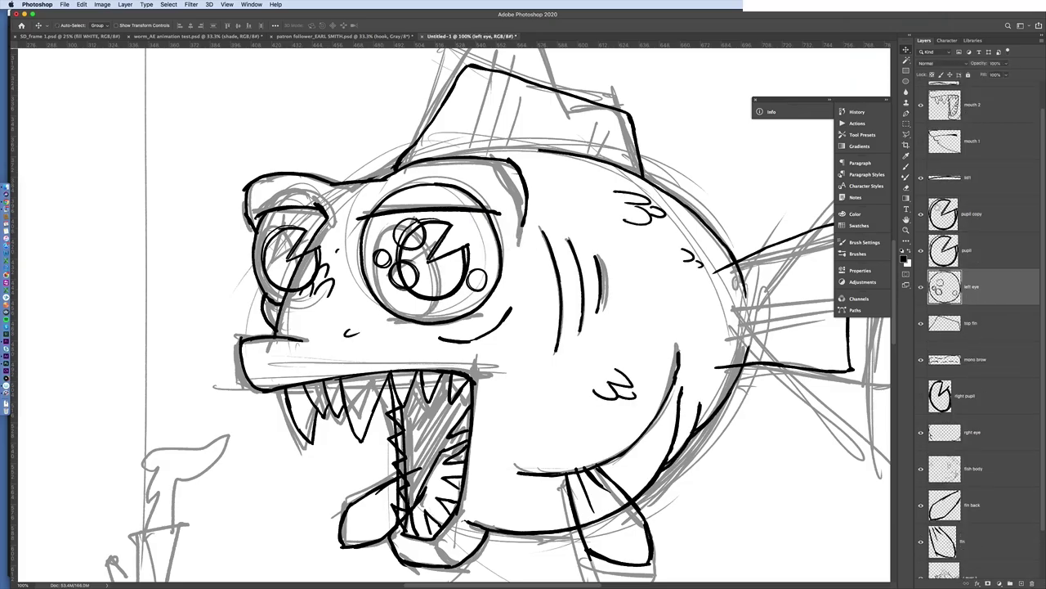
Step: Move the near eye's lid layer below the pupil copy and group it with the pupil and left eye layers as "left eye"
{"action": "left_click_drag", "start_coordinate": [981, 178], "coordinate": [979, 231]}
{"action": "left_click", "coordinate": [976, 255], "text": "super"}
{"action": "left_click", "coordinate": [998, 288], "text": "super"}
{"action": "left_click_drag", "start_coordinate": [1000, 290], "coordinate": [1011, 583]}
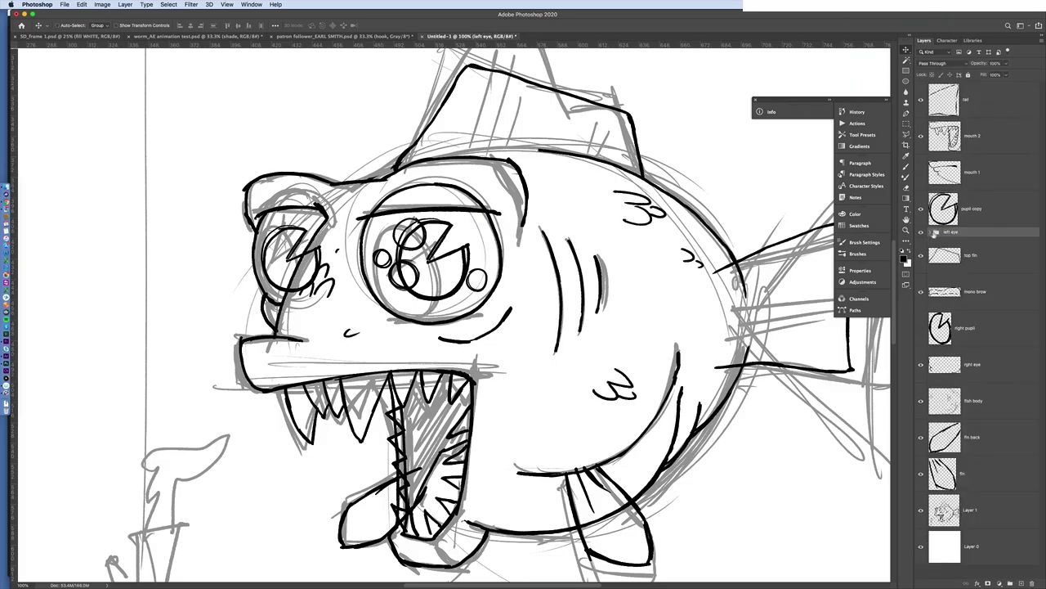
Step: Group the lid and left eye layers into a nested group named "eye shapes" inside the left eye group
{"action": "left_click", "coordinate": [994, 328]}
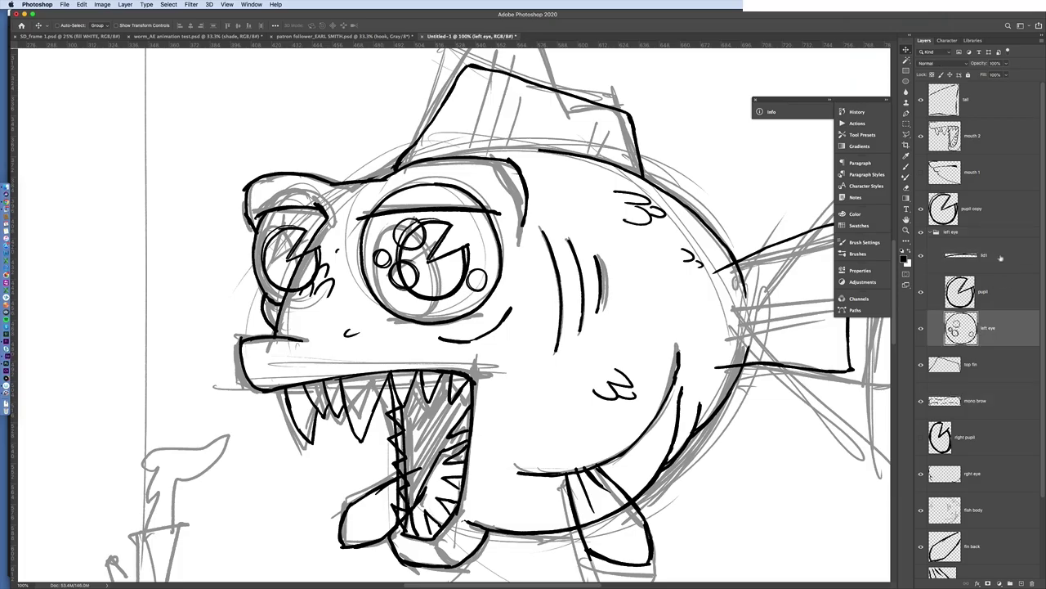
{"action": "left_click", "coordinate": [1000, 257], "text": "shift"}
{"action": "left_click", "coordinate": [995, 327]}
{"action": "left_click", "coordinate": [996, 256], "text": "super"}
{"action": "left_click_drag", "start_coordinate": [996, 259], "coordinate": [1010, 583]}
{"action": "key", "text": "super+z"}
{"action": "left_click_drag", "start_coordinate": [1001, 330], "coordinate": [1011, 584]}
{"action": "double_click", "coordinate": [970, 242]}
{"action": "type", "text": "eye shapes"}
{"action": "key", "text": "Return"}
{"action": "left_click", "coordinate": [947, 242]}
Step: Merge the lid and left eye layers into one layer and duplicate it as "lid 2"
{"action": "left_click", "coordinate": [1014, 300]}
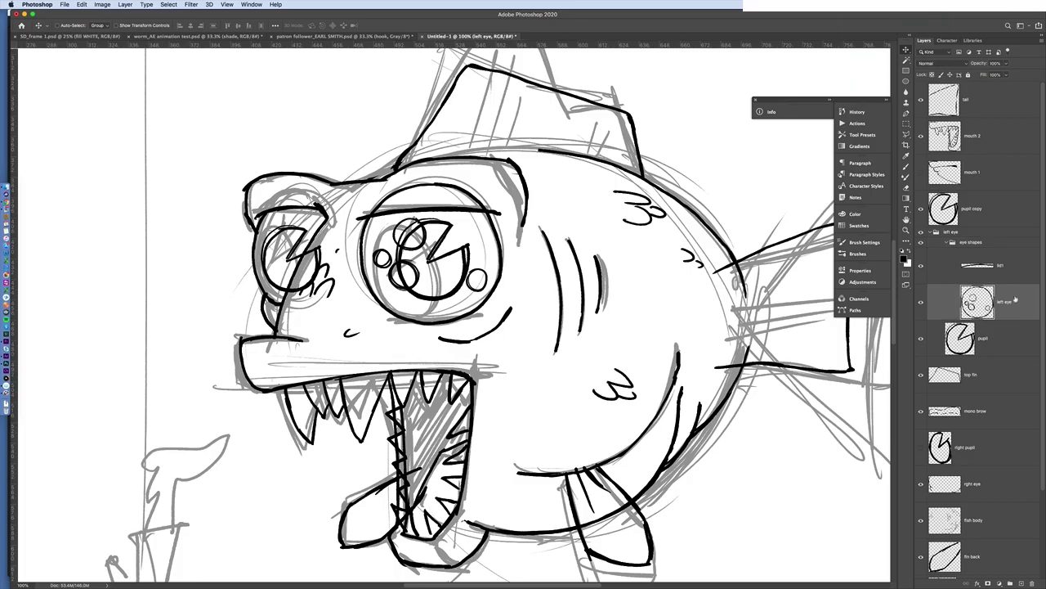
{"action": "left_click", "coordinate": [1018, 276], "text": "shift"}
{"action": "right_click", "coordinate": [1021, 276]}
{"action": "left_click", "coordinate": [940, 273]}
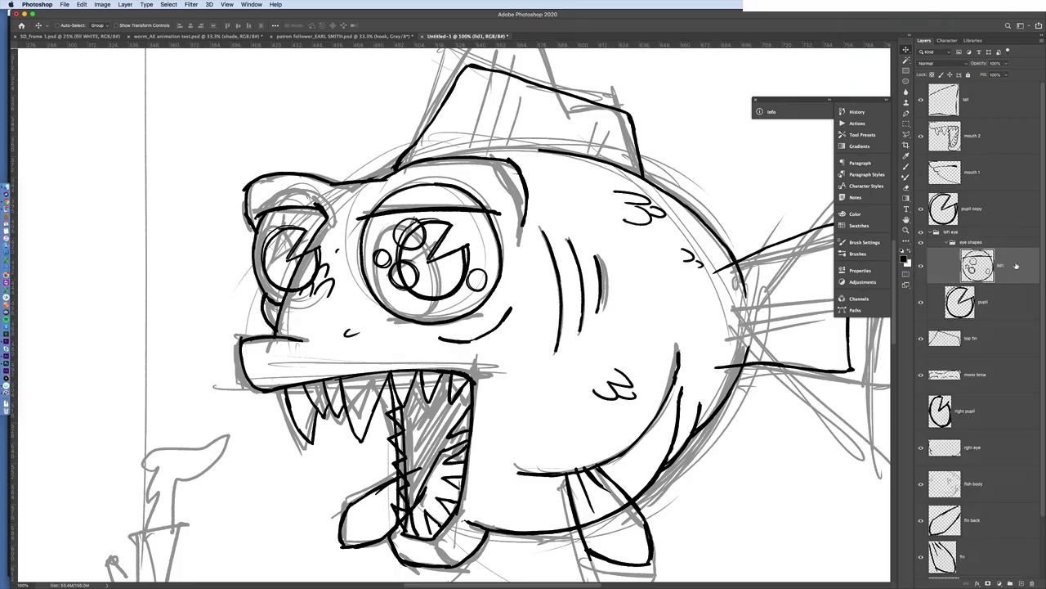
{"action": "key", "text": "Return"}
{"action": "type", "text": "lid 2"}
{"action": "key", "text": "Return"}
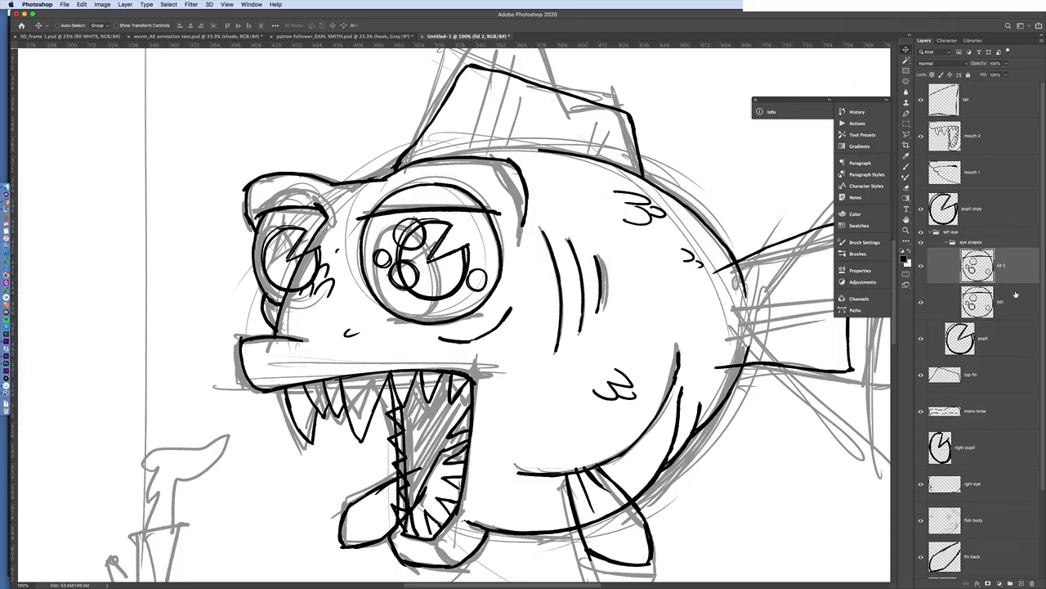
Step: Place the original lid layer above lid 2, hide lid 2, and erase the original's eye outline above the lid line
{"action": "left_click_drag", "start_coordinate": [1015, 295], "coordinate": [1015, 250]}
{"action": "left_click", "coordinate": [921, 301]}
{"action": "key", "text": "b"}
{"action": "mouse_move", "coordinate": [413, 188]}
{"action": "left_mouse_down"}
{"action": "mouse_move", "coordinate": [447, 178]}
{"action": "mouse_move", "coordinate": [494, 206]}
{"action": "left_mouse_up"}
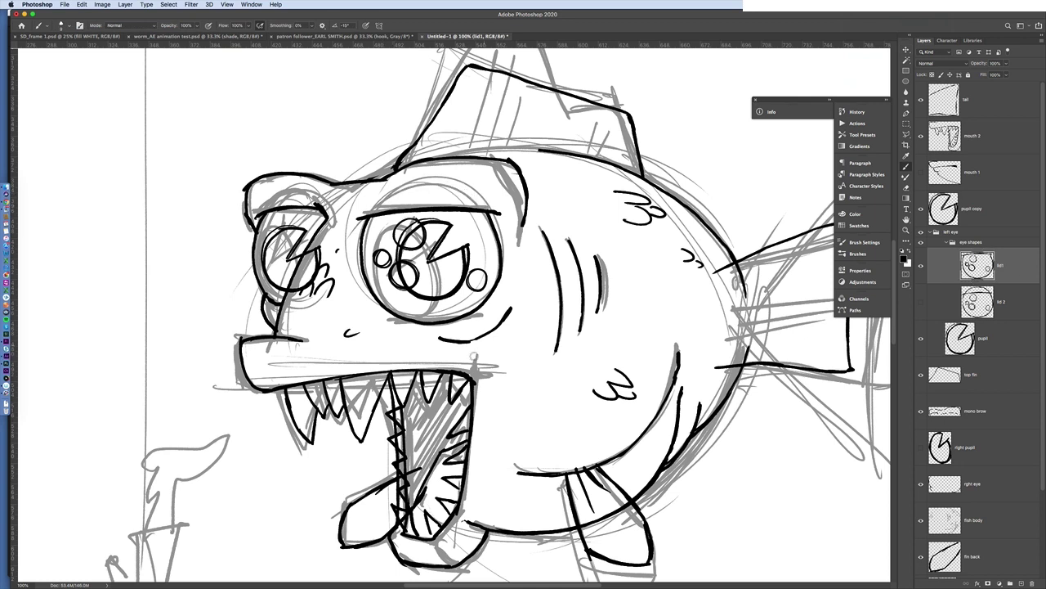
Step: Cut the near eye's bag line from the right eye layer and paste it in place on a new eye shapes layer
{"action": "key", "text": "v"}
{"action": "left_click", "coordinate": [507, 322], "text": "super"}
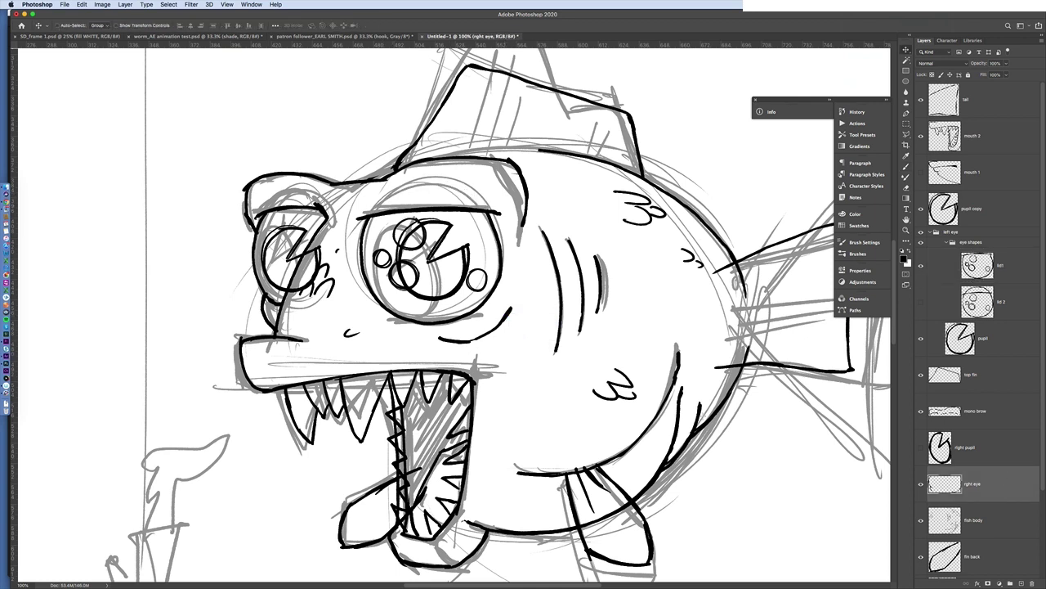
{"action": "key", "text": "m"}
{"action": "left_click_drag", "start_coordinate": [426, 355], "coordinate": [539, 300]}
{"action": "key", "text": "super+x"}
{"action": "left_click", "coordinate": [1015, 278]}
{"action": "key", "text": "super+v"}
{"action": "key", "text": "super+z"}
{"action": "key", "text": "super+shift+v"}
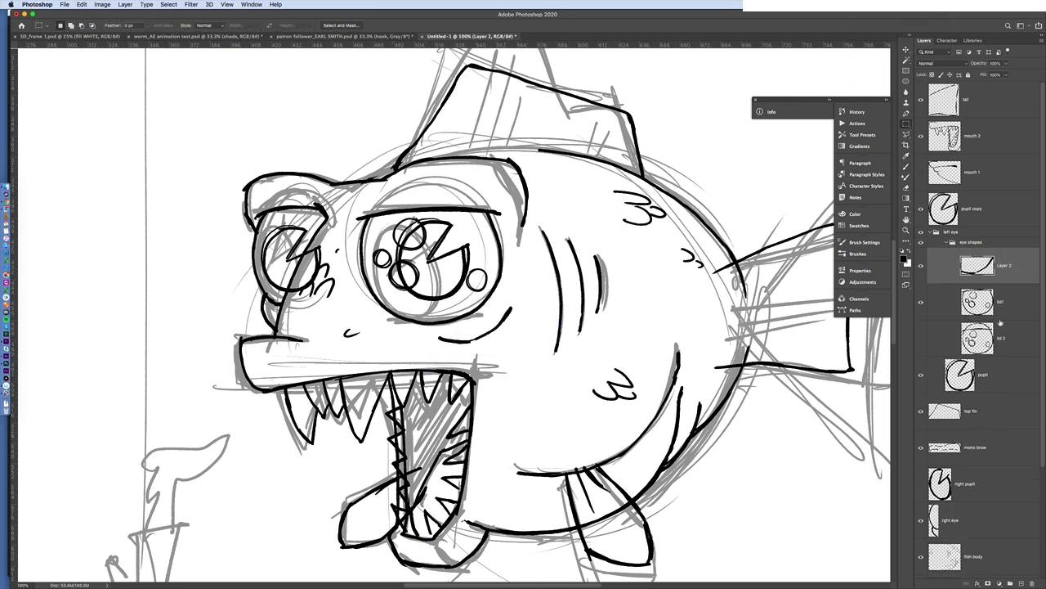
Step: Duplicate the bag line layer and merge one copy with the visible near-eye lid layer
{"action": "right_click", "coordinate": [1017, 273]}
{"action": "left_click", "coordinate": [932, 273]}
{"action": "key", "text": "Return"}
{"action": "left_click", "coordinate": [1008, 343], "text": "super"}
{"action": "right_click", "coordinate": [1019, 341]}
{"action": "left_click", "coordinate": [936, 474]}
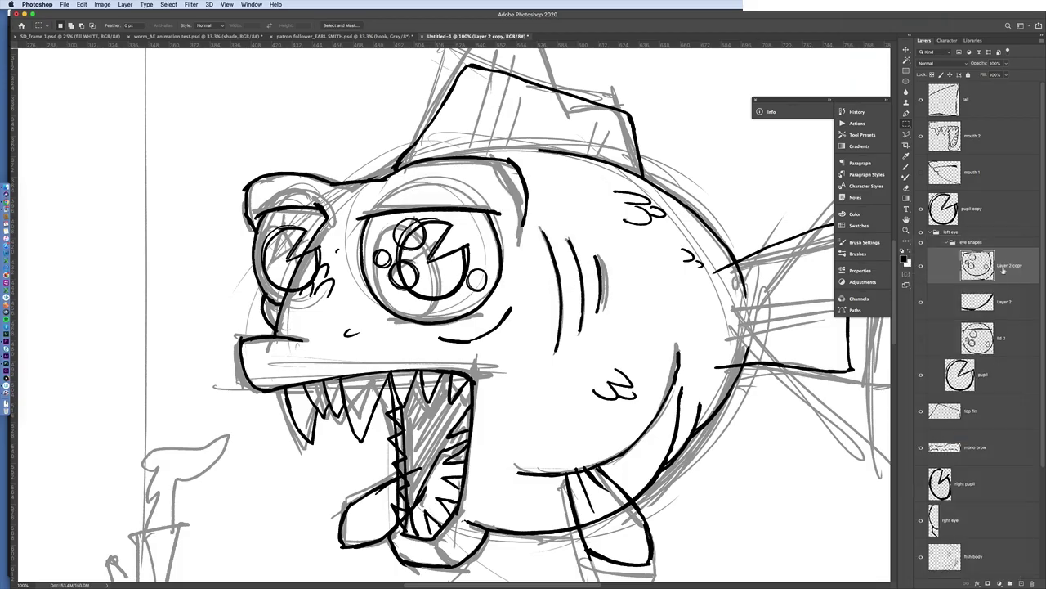
Step: Try to merge the remaining bag line layer with the hidden lid 2 layer, and undo it
{"action": "left_click", "coordinate": [1010, 304]}
{"action": "left_click", "coordinate": [1011, 342], "text": "super"}
{"action": "left_click", "coordinate": [924, 475]}
{"action": "key", "text": "super+z"}
Step: Show lid 2, move it above the remaining bag line layer, merge the two as lid 2, and hide Layer 2 copy
{"action": "left_click", "coordinate": [1011, 410]}
{"action": "left_click", "coordinate": [921, 338]}
{"action": "left_click_drag", "start_coordinate": [1011, 338], "coordinate": [1011, 285]}
{"action": "double_click", "coordinate": [1014, 338]}
{"action": "key", "text": "Escape"}
{"action": "left_click", "coordinate": [1011, 303], "text": "super"}
{"action": "right_click", "coordinate": [1015, 338]}
{"action": "left_click", "coordinate": [936, 475]}
{"action": "left_click", "coordinate": [1016, 339]}
{"action": "left_click", "coordinate": [1012, 303]}
{"action": "left_click", "coordinate": [921, 265]}
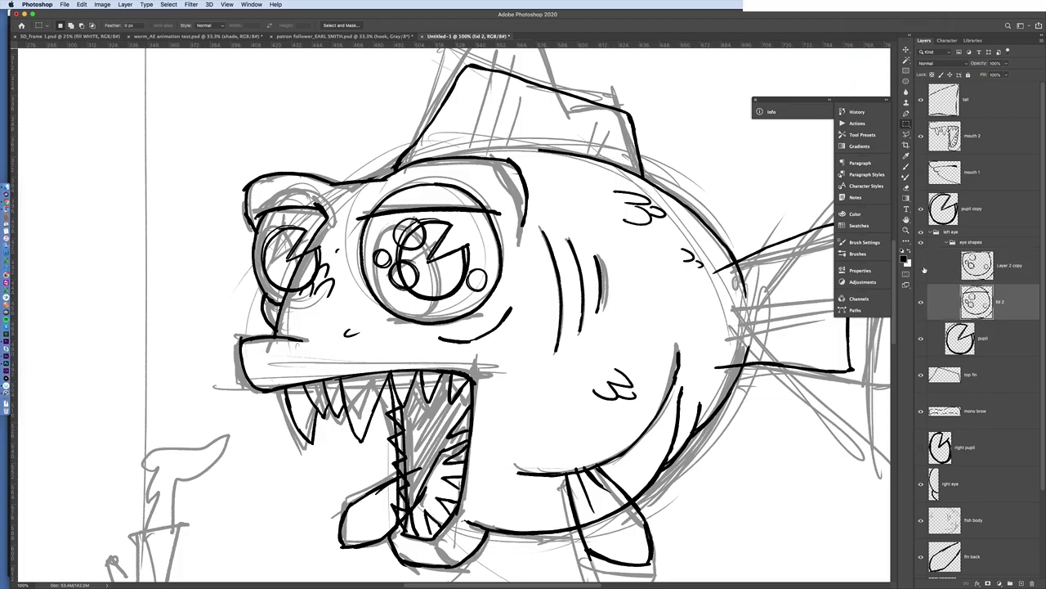
Step: On lid 2, erase the eye outline beyond the lids, ink slanted upper and lower lid lines, and shorten the bag line
{"action": "key", "text": "b"}
{"action": "mouse_move", "coordinate": [413, 192]}
{"action": "left_mouse_down"}
{"action": "mouse_move", "coordinate": [442, 188]}
{"action": "mouse_move", "coordinate": [500, 211]}
{"action": "left_mouse_up"}
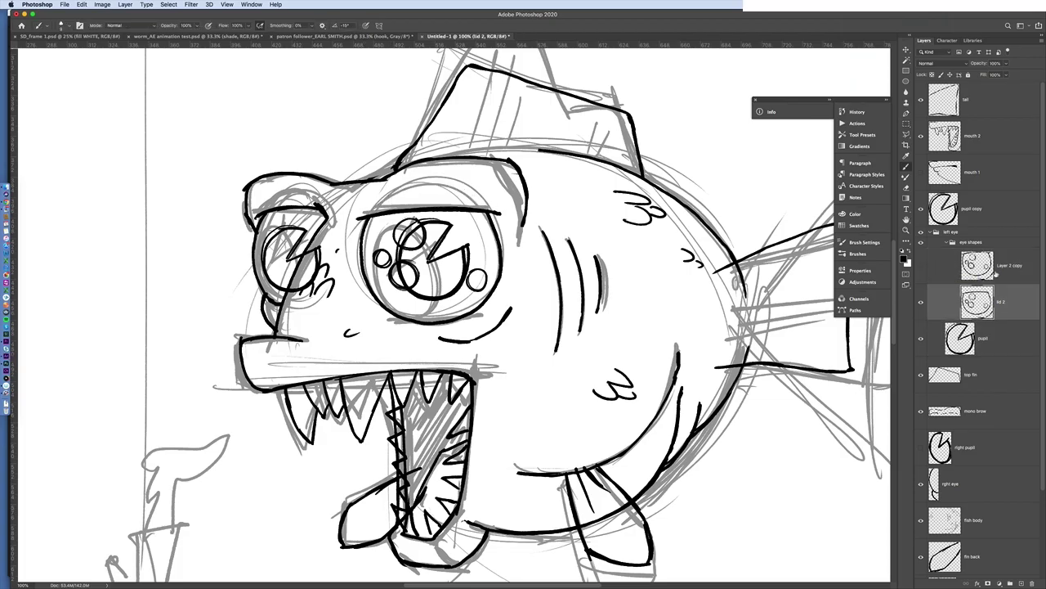
{"action": "left_click_drag", "start_coordinate": [353, 242], "coordinate": [504, 222]}
{"action": "left_click_drag", "start_coordinate": [380, 315], "coordinate": [499, 288]}
{"action": "mouse_move", "coordinate": [443, 330]}
{"action": "left_mouse_down"}
{"action": "mouse_move", "coordinate": [485, 315]}
{"action": "mouse_move", "coordinate": [454, 340]}
{"action": "mouse_move", "coordinate": [439, 338]}
{"action": "left_mouse_up"}
{"action": "mouse_move", "coordinate": [394, 318]}
{"action": "left_mouse_down"}
{"action": "mouse_move", "coordinate": [430, 324]}
{"action": "mouse_move", "coordinate": [491, 297]}
{"action": "left_mouse_up"}
{"action": "left_click_drag", "start_coordinate": [355, 232], "coordinate": [505, 217]}
Step: Erase the leftover near-eye lid line from the mono brow layer
{"action": "right_click", "coordinate": [453, 207], "text": "super"}
{"action": "left_click", "coordinate": [472, 213]}
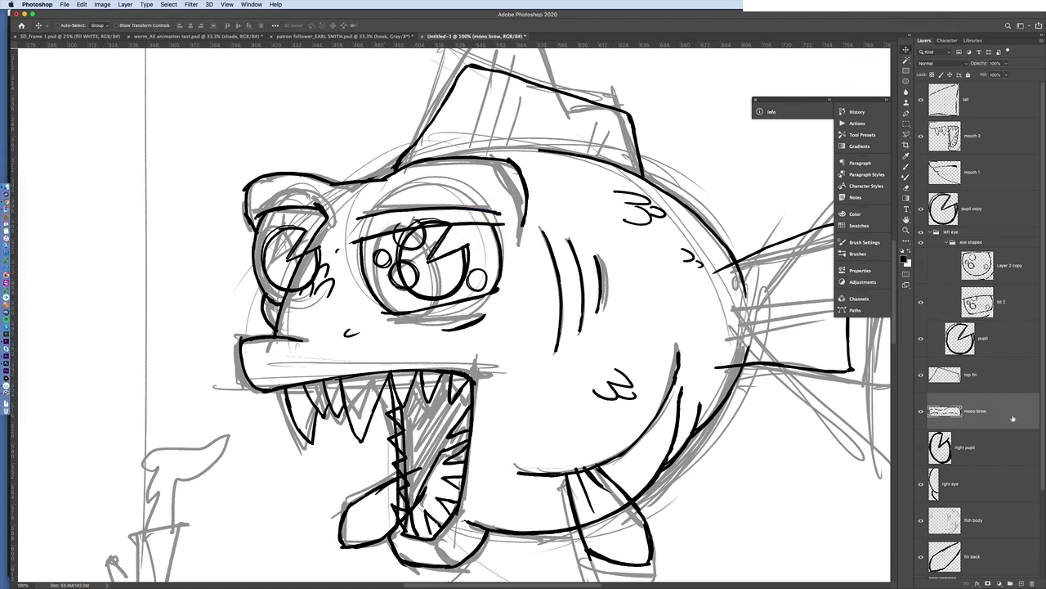
{"action": "left_click_drag", "start_coordinate": [358, 218], "coordinate": [502, 213]}
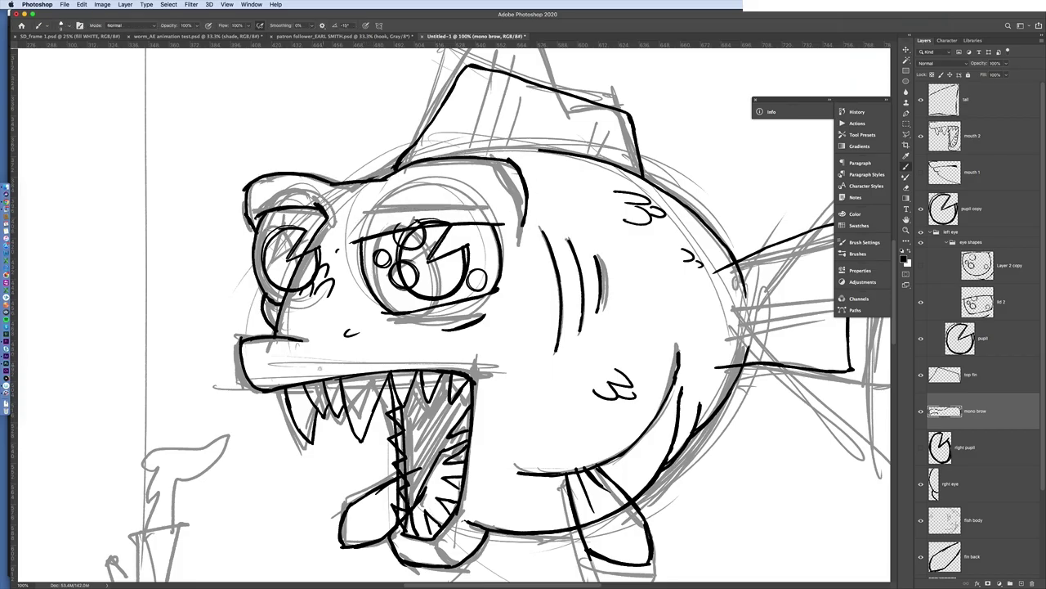
Step: Duplicate lid 2, place the copy below it named "lid 3", and hide lid 2
{"action": "left_click", "coordinate": [1015, 298]}
{"action": "right_click", "coordinate": [1015, 301]}
{"action": "left_click", "coordinate": [991, 284]}
{"action": "key", "text": "Return"}
{"action": "left_click_drag", "start_coordinate": [1012, 336], "coordinate": [1015, 293]}
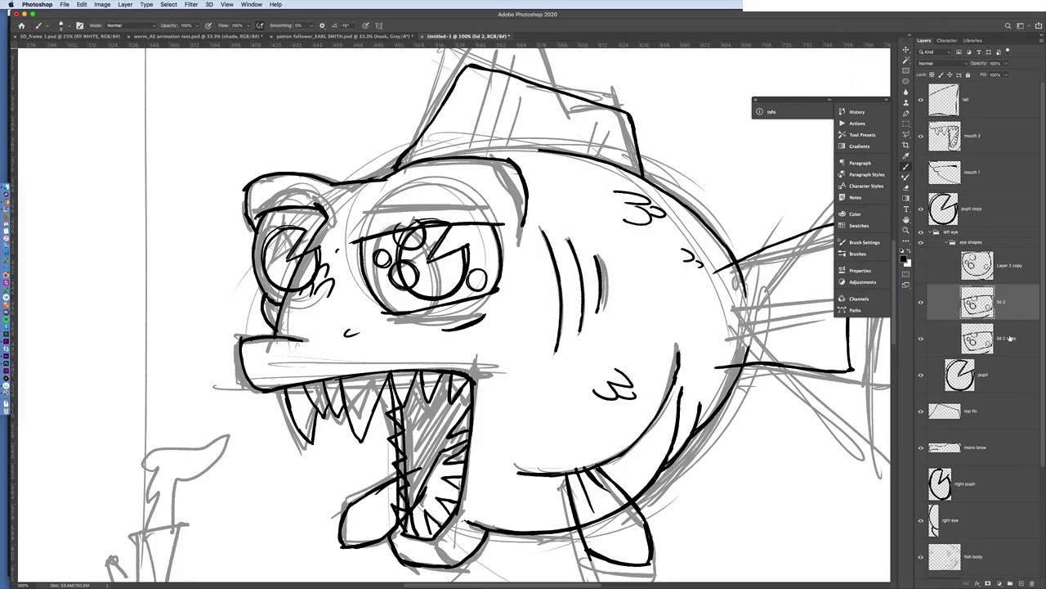
{"action": "double_click", "coordinate": [1010, 339]}
{"action": "key", "text": "Return"}
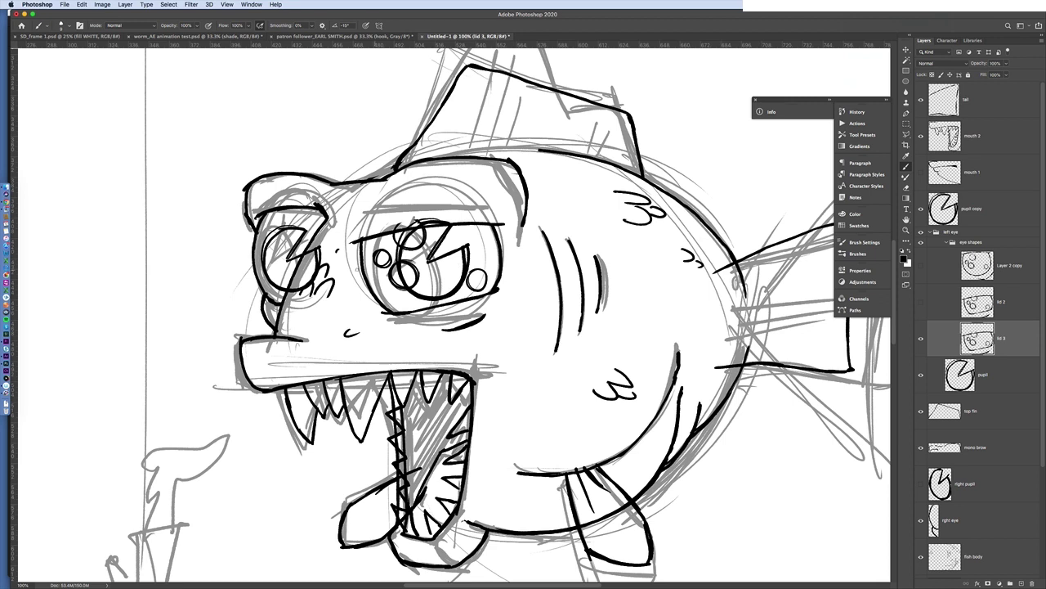
Step: Try narrowed upper and lower lid lines across the near eye on lid 3, and undo them
{"action": "left_click_drag", "start_coordinate": [361, 267], "coordinate": [510, 250]}
{"action": "left_click_drag", "start_coordinate": [368, 293], "coordinate": [500, 278]}
{"action": "mouse_move", "coordinate": [418, 311]}
{"action": "left_mouse_down"}
{"action": "mouse_move", "coordinate": [374, 300]}
{"action": "mouse_move", "coordinate": [499, 288]}
{"action": "left_mouse_up"}
{"action": "mouse_move", "coordinate": [394, 233]}
{"action": "left_mouse_down"}
{"action": "mouse_move", "coordinate": [354, 242]}
{"action": "mouse_move", "coordinate": [505, 224]}
{"action": "left_mouse_up"}
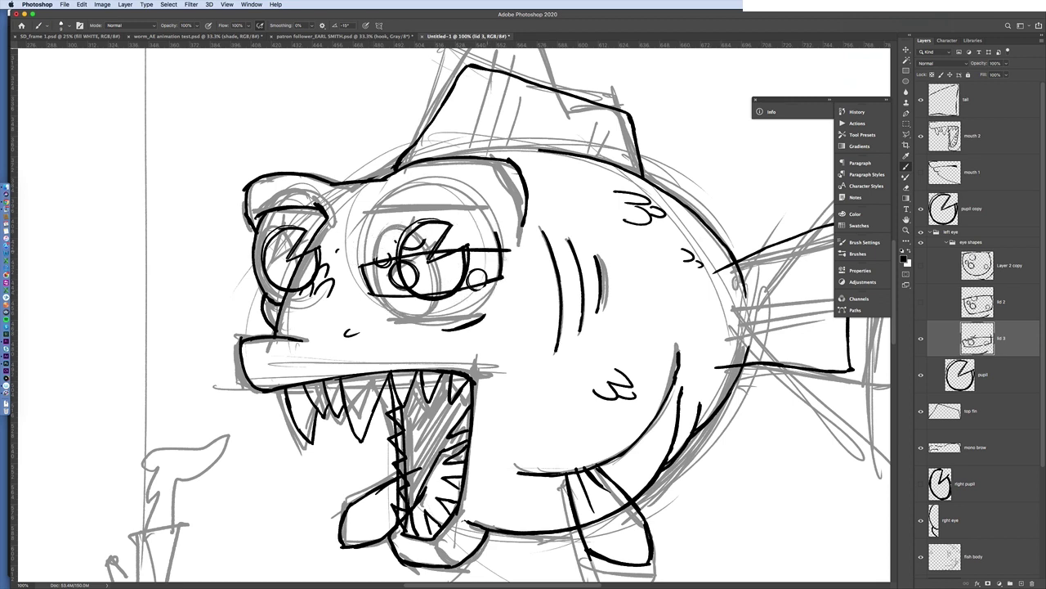
{"action": "key", "text": "super+z"}
{"action": "key", "text": "super+z"}
{"action": "key", "text": "super+z"}
{"action": "key", "text": "super+z"}
Step: On lid 3, ink closer slanted upper and lower lid lines across the near eye and erase the replaced lines and eye outline beyond them
{"action": "left_click_drag", "start_coordinate": [360, 267], "coordinate": [510, 250]}
{"action": "mouse_move", "coordinate": [380, 305]}
{"action": "left_mouse_down"}
{"action": "mouse_move", "coordinate": [435, 311]}
{"action": "mouse_move", "coordinate": [501, 282]}
{"action": "left_mouse_up"}
{"action": "mouse_move", "coordinate": [422, 223]}
{"action": "left_mouse_down"}
{"action": "mouse_move", "coordinate": [351, 240]}
{"action": "mouse_move", "coordinate": [505, 224]}
{"action": "left_mouse_up"}
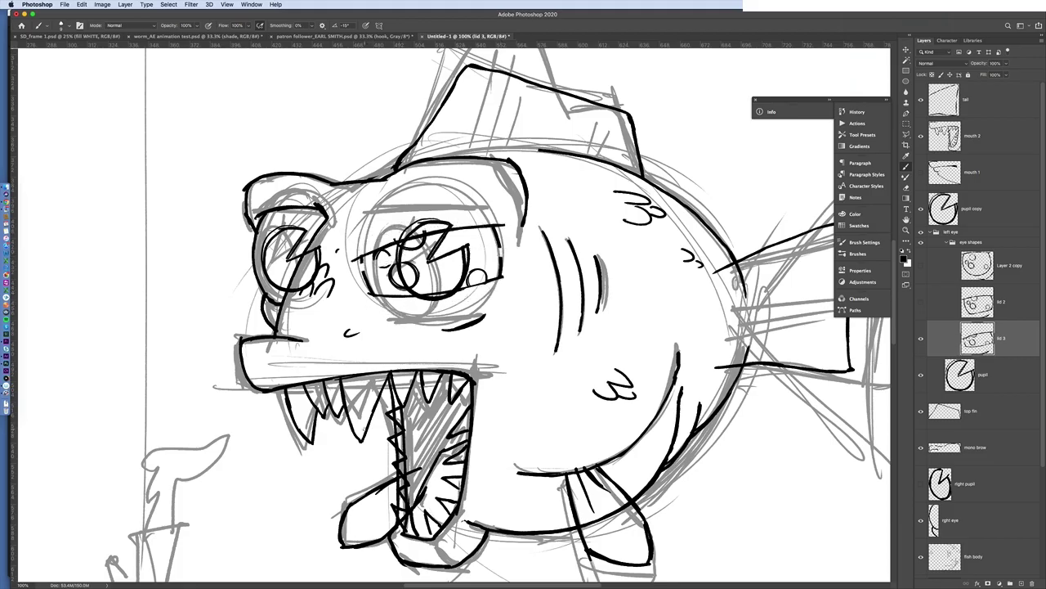
{"action": "mouse_move", "coordinate": [373, 298]}
{"action": "left_mouse_down"}
{"action": "mouse_move", "coordinate": [504, 271]}
{"action": "mouse_move", "coordinate": [393, 299]}
{"action": "left_mouse_up"}
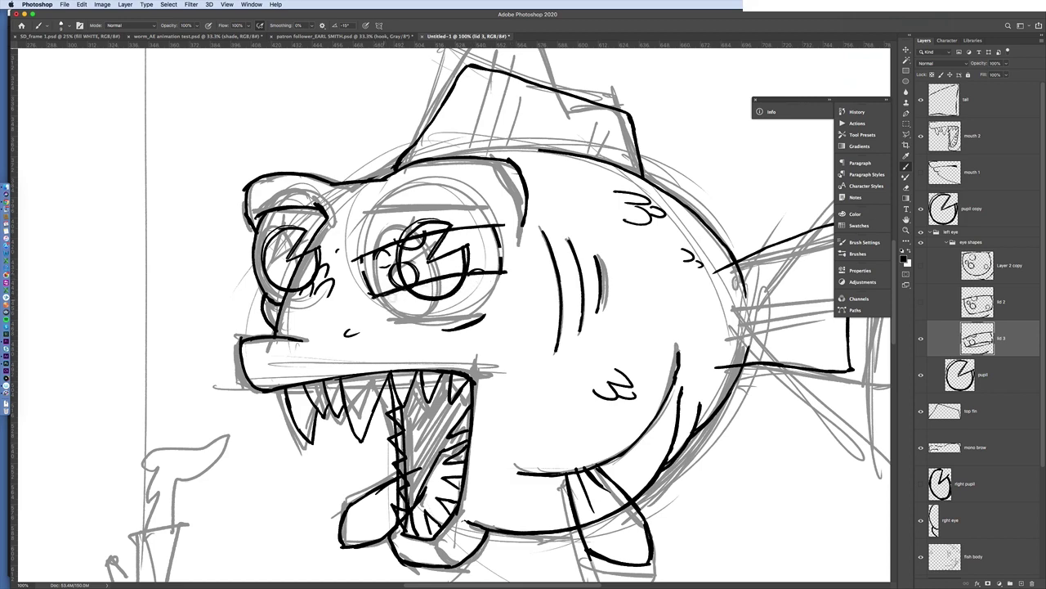
Step: Duplicate lid 3, place the copy below it named "lid 4", and hide lid 3
{"action": "right_click", "coordinate": [1018, 340]}
{"action": "left_click", "coordinate": [973, 284]}
{"action": "key", "text": "Return"}
{"action": "left_click_drag", "start_coordinate": [1011, 339], "coordinate": [986, 360]}
{"action": "left_click", "coordinate": [922, 338]}
{"action": "double_click", "coordinate": [1007, 375]}
{"action": "type", "text": "llid 4"}
{"action": "key", "text": "Return"}
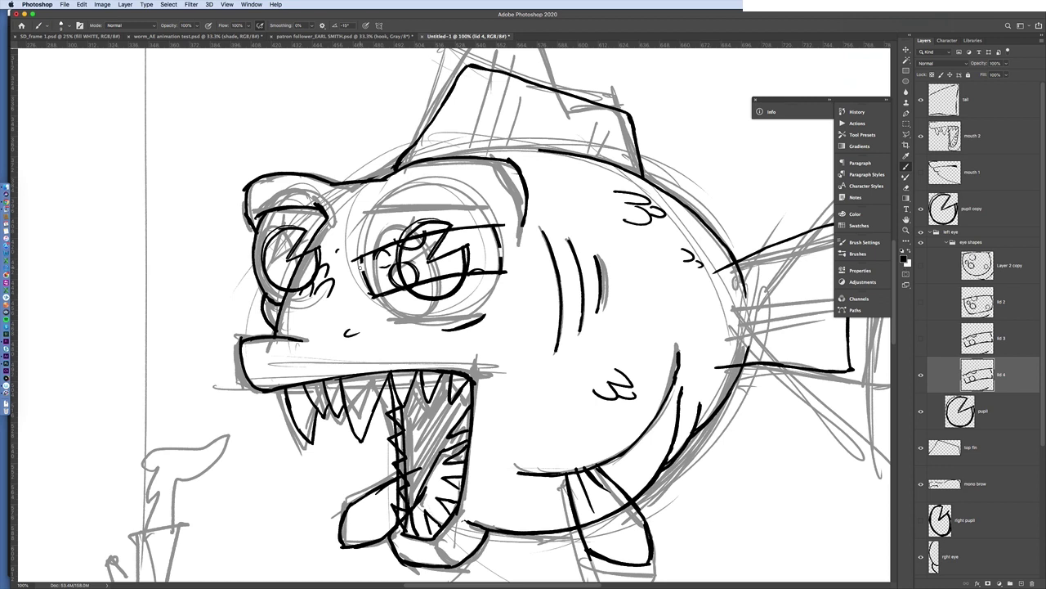
Step: On lid 4, ink two nearly closed slanted lid lines across the near eye and erase the wider lid lines
{"action": "mouse_move", "coordinate": [356, 269]}
{"action": "left_mouse_down"}
{"action": "mouse_move", "coordinate": [505, 233]}
{"action": "mouse_move", "coordinate": [461, 263]}
{"action": "mouse_move", "coordinate": [510, 250]}
{"action": "left_mouse_up"}
{"action": "left_click_drag", "start_coordinate": [369, 295], "coordinate": [504, 264]}
{"action": "left_click_drag", "start_coordinate": [355, 261], "coordinate": [504, 226]}
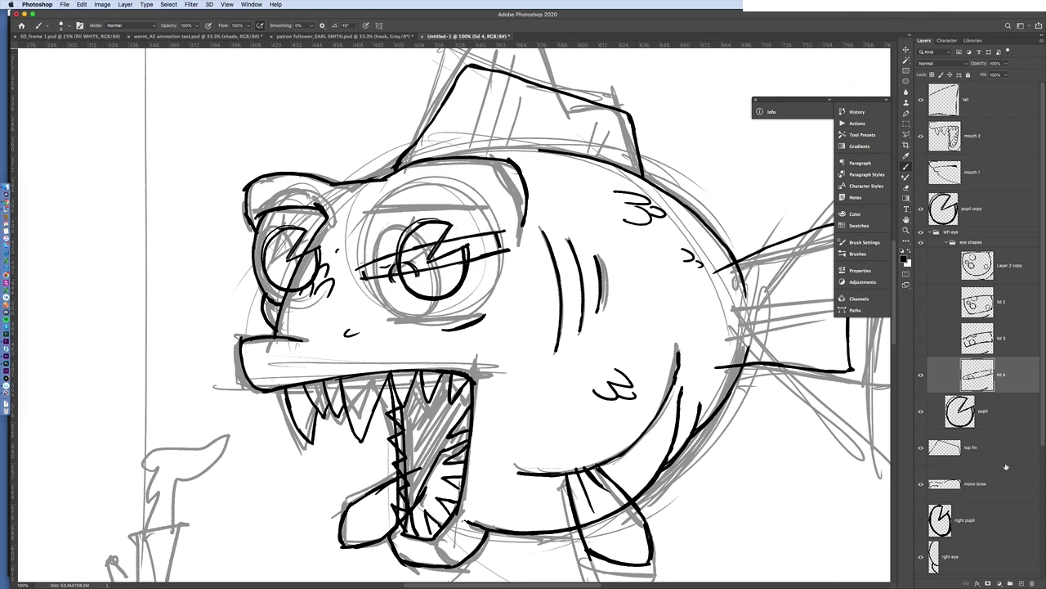
Step: Duplicate lid 4 as "blink" and place the copy below it
{"action": "right_click", "coordinate": [1021, 375]}
{"action": "left_click", "coordinate": [948, 275]}
{"action": "type", "text": "blink"}
{"action": "key", "text": "Return"}
{"action": "left_click_drag", "start_coordinate": [1023, 375], "coordinate": [1018, 426]}
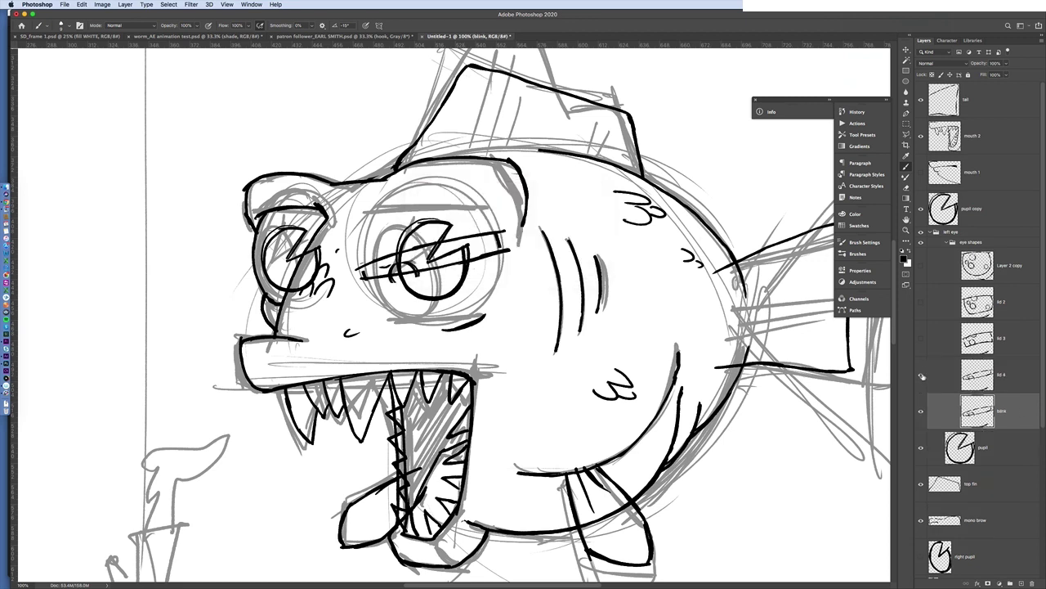
Step: Hide lid 4, ink a single slanted closed-lid line on the blink layer, and erase the paired lid lines around it
{"action": "left_click", "coordinate": [922, 375]}
{"action": "left_click_drag", "start_coordinate": [356, 273], "coordinate": [509, 243]}
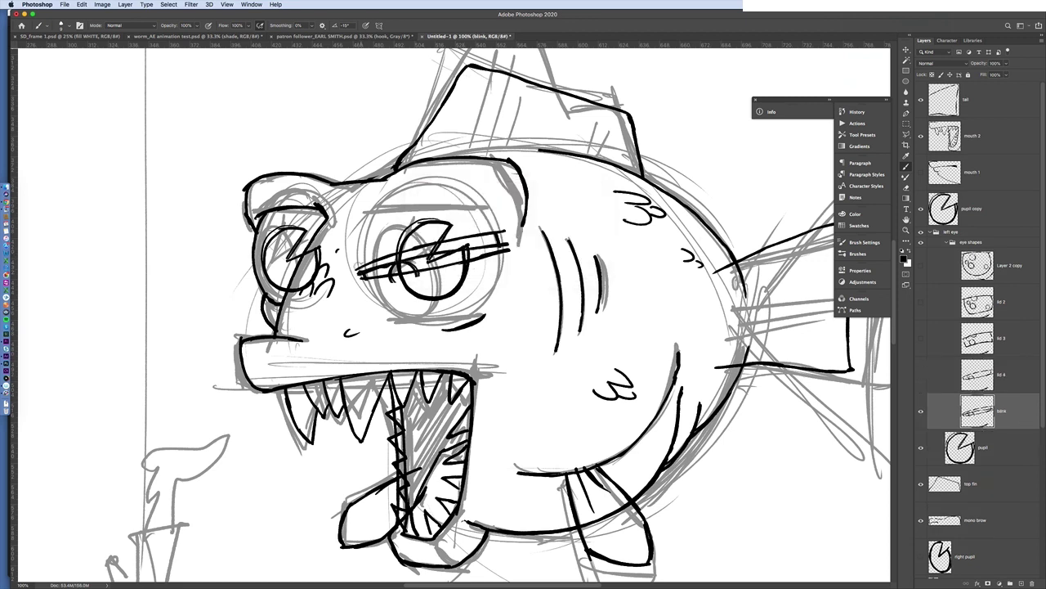
{"action": "mouse_move", "coordinate": [358, 268]}
{"action": "left_mouse_down"}
{"action": "mouse_move", "coordinate": [506, 233]}
{"action": "mouse_move", "coordinate": [454, 264]}
{"action": "mouse_move", "coordinate": [509, 251]}
{"action": "left_mouse_up"}
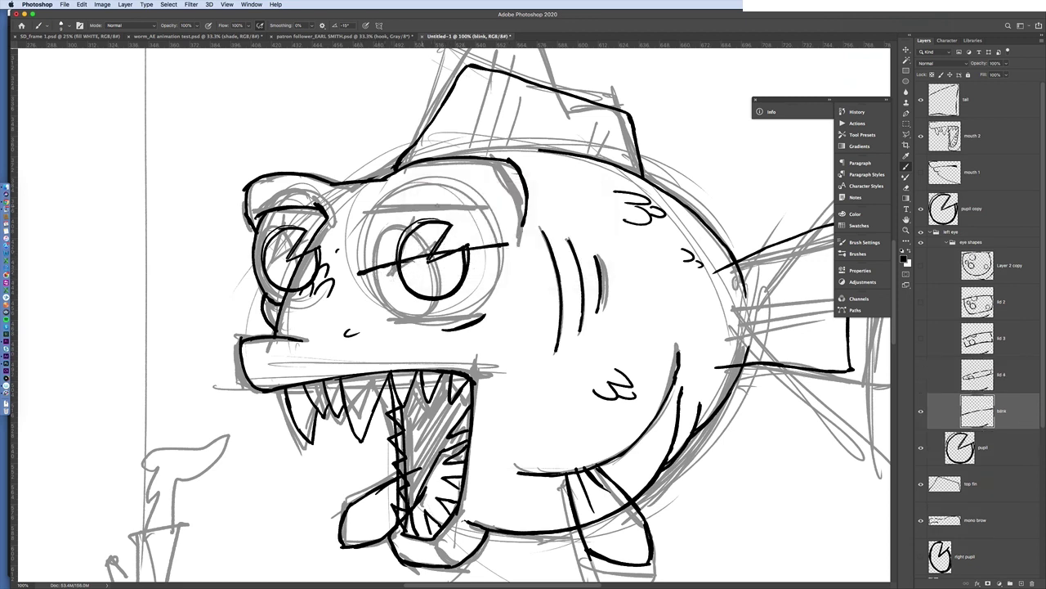
Step: Show and select lid 4, lid 3 and lid 2 in turn, trying to erase the stray line above the near eye
{"action": "left_click_drag", "start_coordinate": [411, 208], "coordinate": [452, 205]}
{"action": "left_click", "coordinate": [921, 376]}
{"action": "left_click", "coordinate": [1005, 376]}
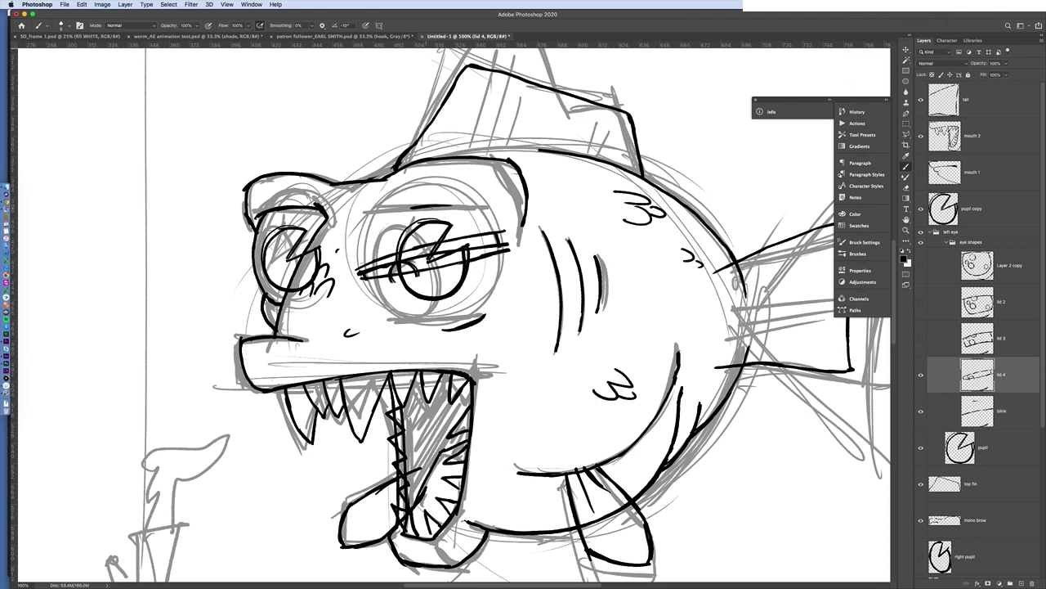
{"action": "left_click", "coordinate": [922, 337]}
{"action": "left_click", "coordinate": [1006, 338]}
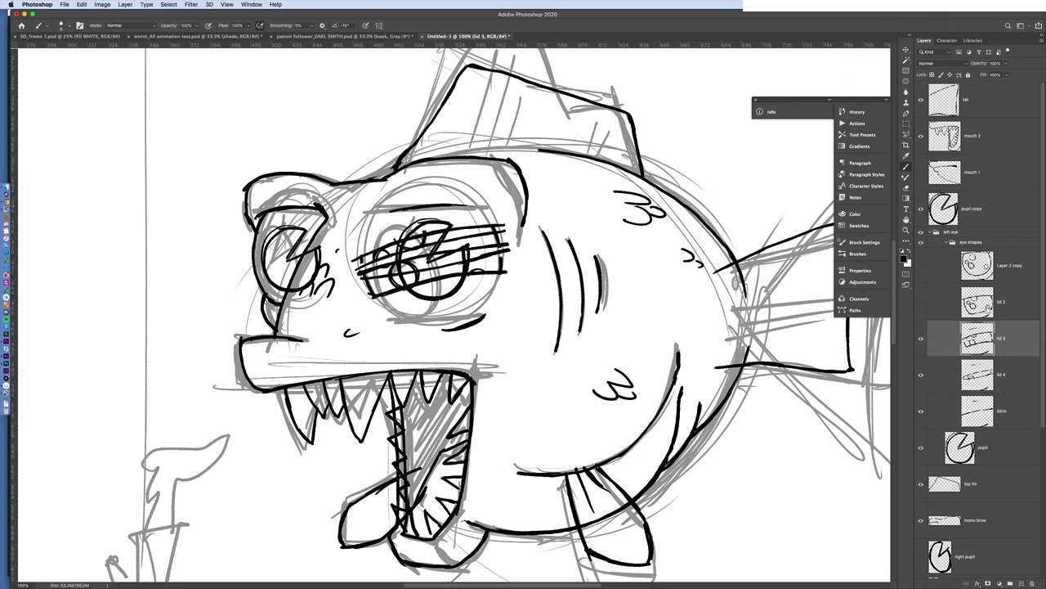
{"action": "left_click", "coordinate": [922, 302]}
{"action": "left_click_drag", "start_coordinate": [387, 212], "coordinate": [475, 206]}
{"action": "left_click", "coordinate": [1030, 307]}
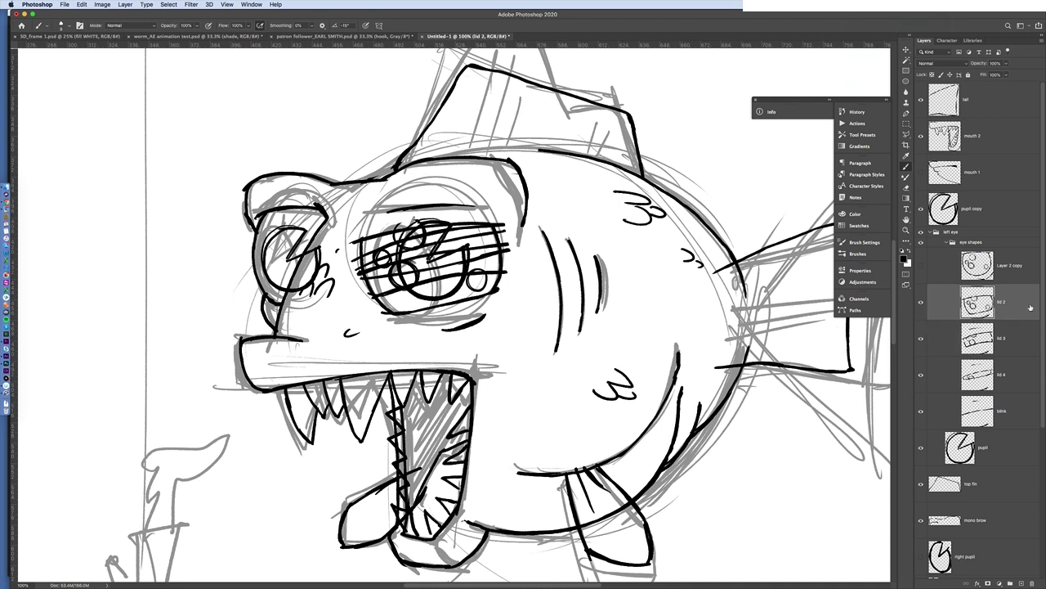
Step: Hide every other eye shape so only lid 2 shows, and try erasing the stray line above the near eye
{"action": "left_click", "coordinate": [922, 266]}
{"action": "left_click_drag", "start_coordinate": [922, 302], "coordinate": [921, 411]}
{"action": "left_click", "coordinate": [921, 302]}
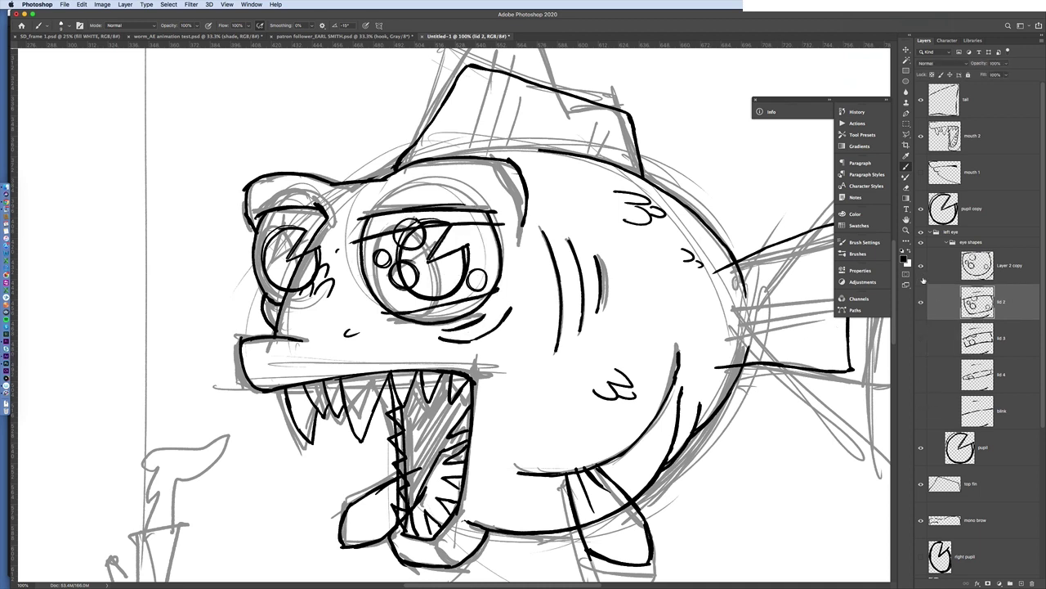
{"action": "left_click", "coordinate": [922, 265]}
{"action": "left_click_drag", "start_coordinate": [418, 206], "coordinate": [480, 207]}
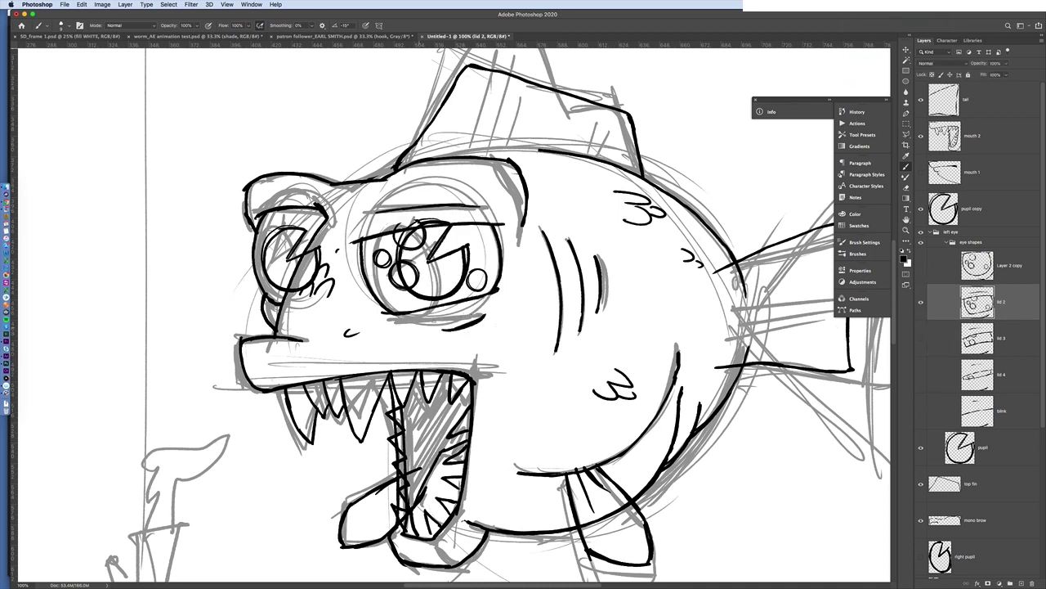